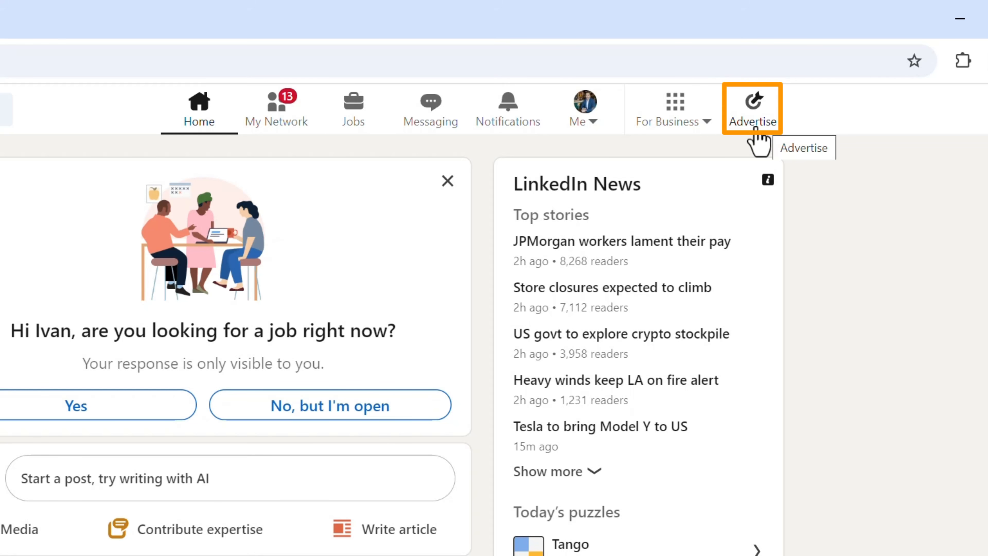
Step: Open the advertising area and start creating a new ad account
left_click(758, 136)
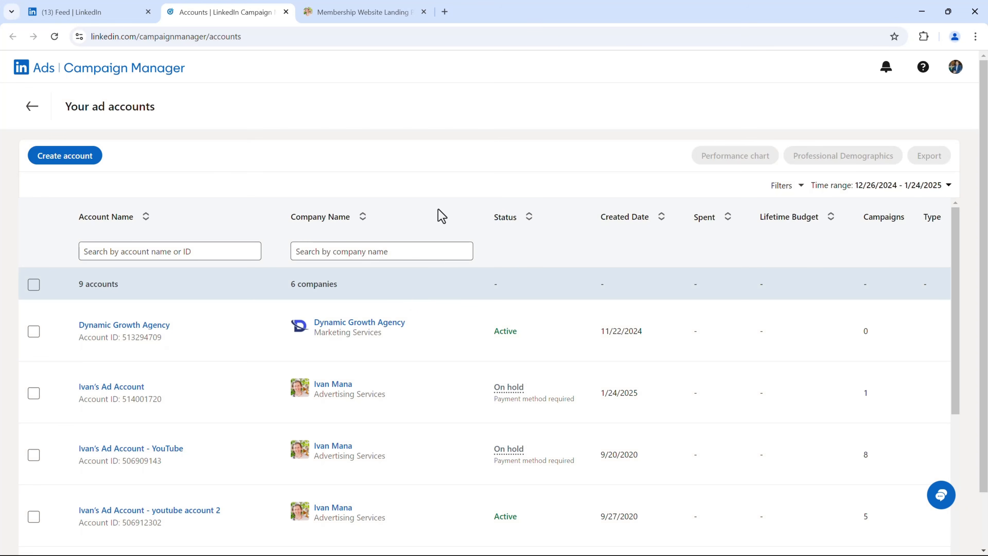
left_click(74, 161)
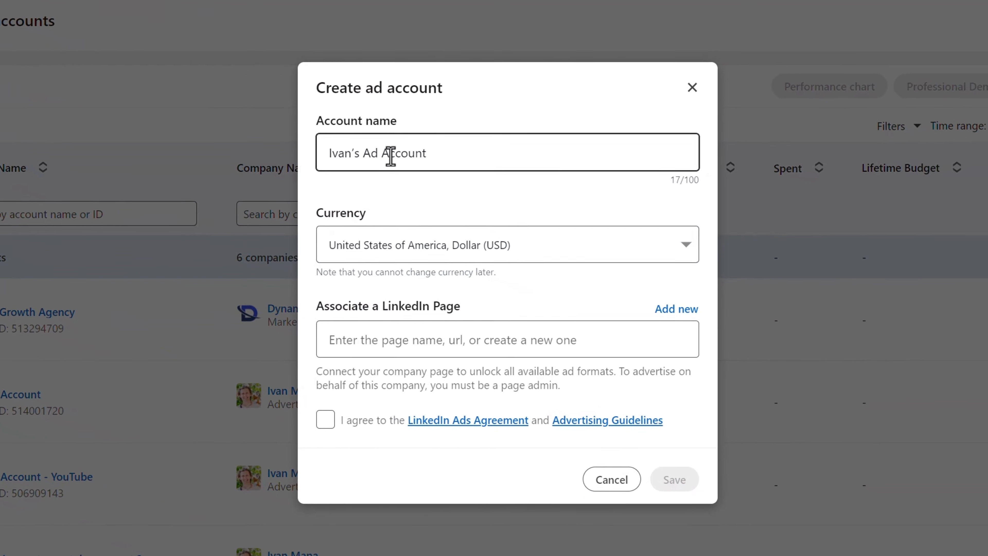
left_click(558, 202)
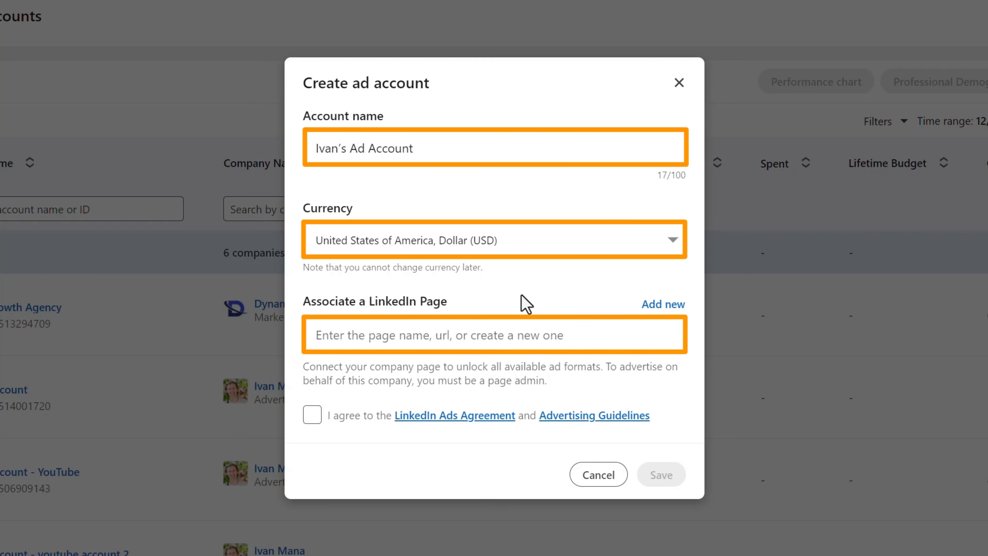
Step: Review the company details form for creating a new LinkedIn Page, and return to the ad account setup
left_click(643, 307)
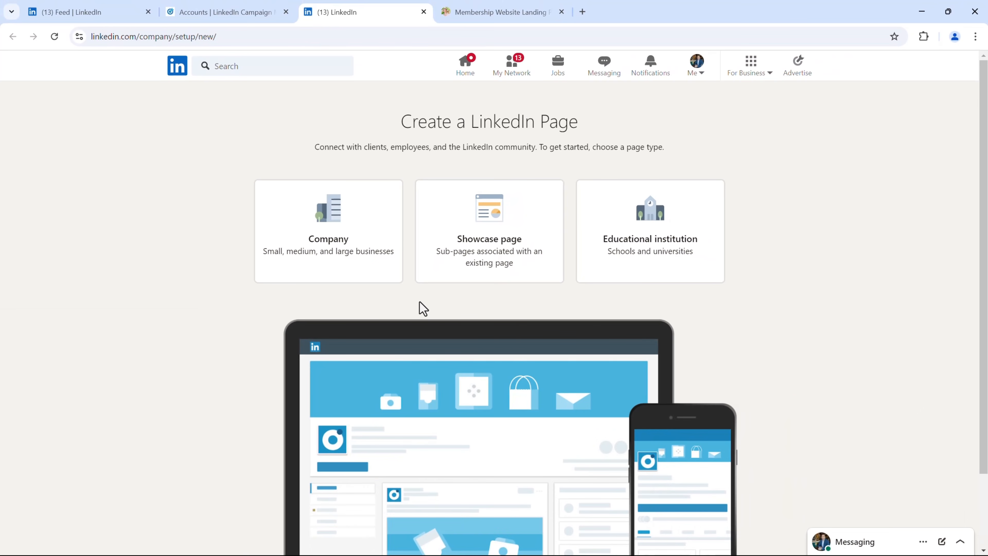
left_click(317, 279)
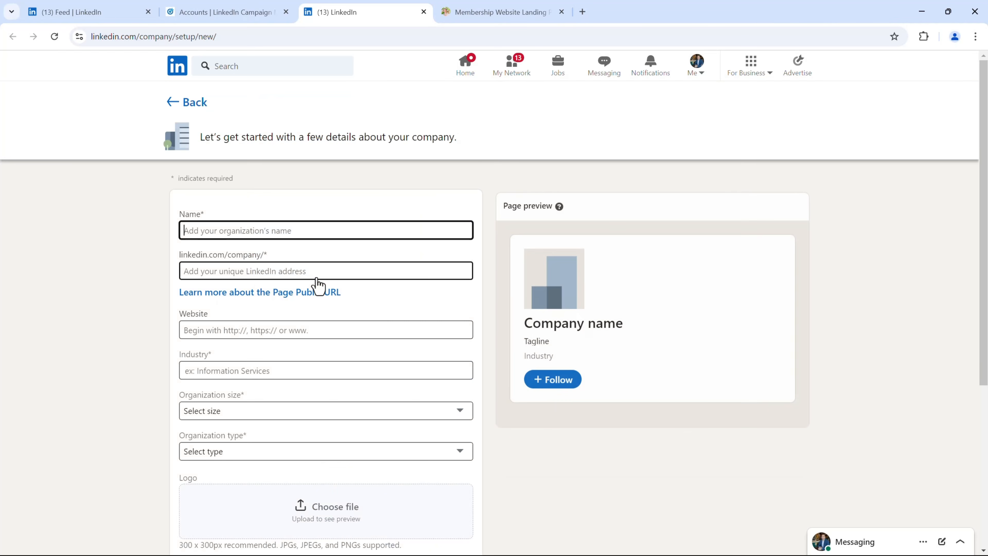
scroll(99, 315, "down", 5)
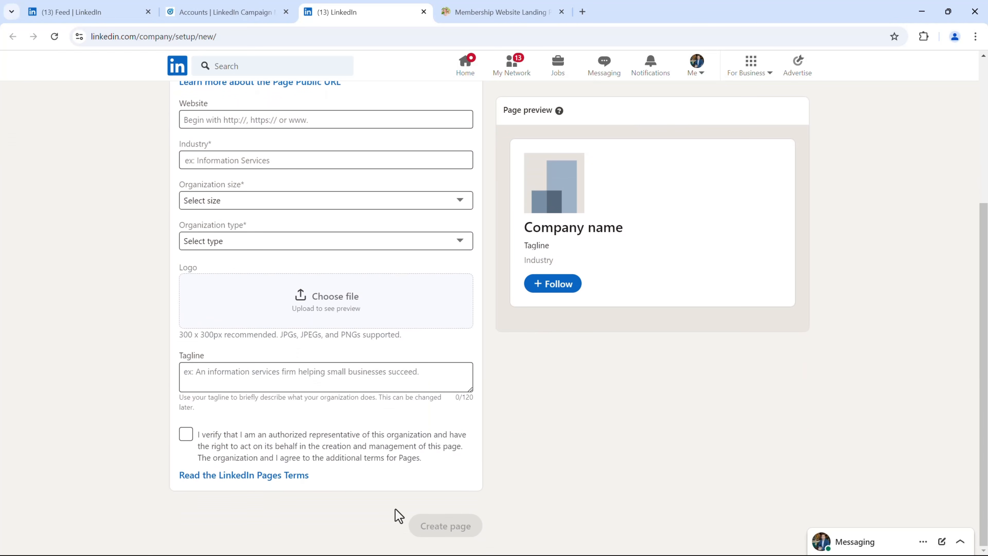
left_click(424, 12)
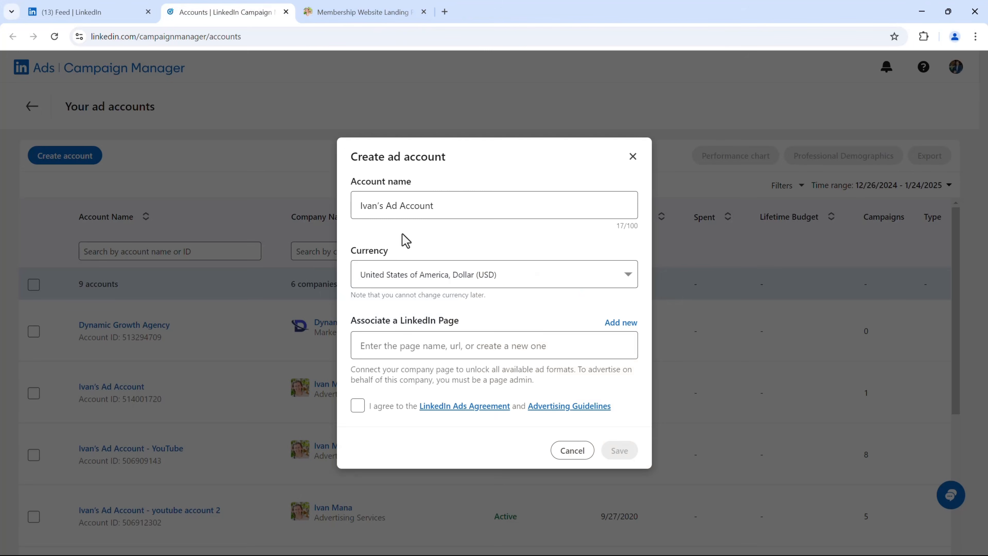
Step: Associate the existing Advertising Services page you administer with the new ad account
left_click(425, 339)
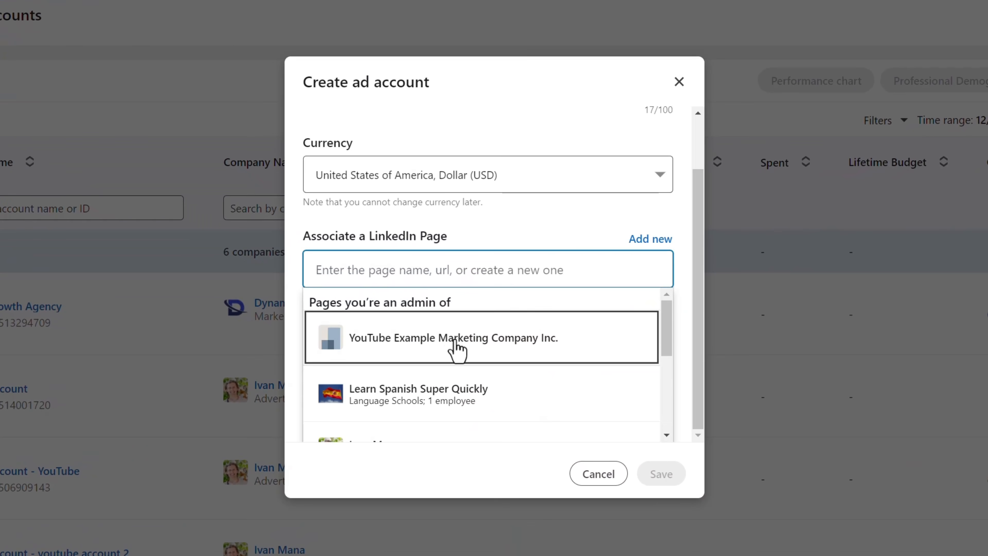
scroll(448, 384, "down", 2)
left_click(461, 388)
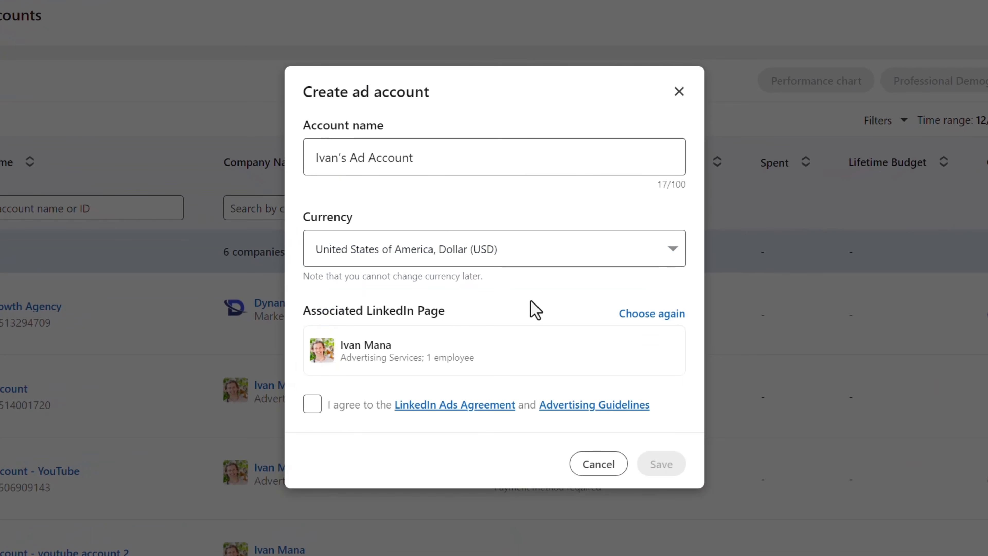
Step: Name the ad account LINKEDIN ADS 5 MINUTES, agree to the ads agreement and guidelines, and save the account
left_click_drag(463, 150, 281, 158)
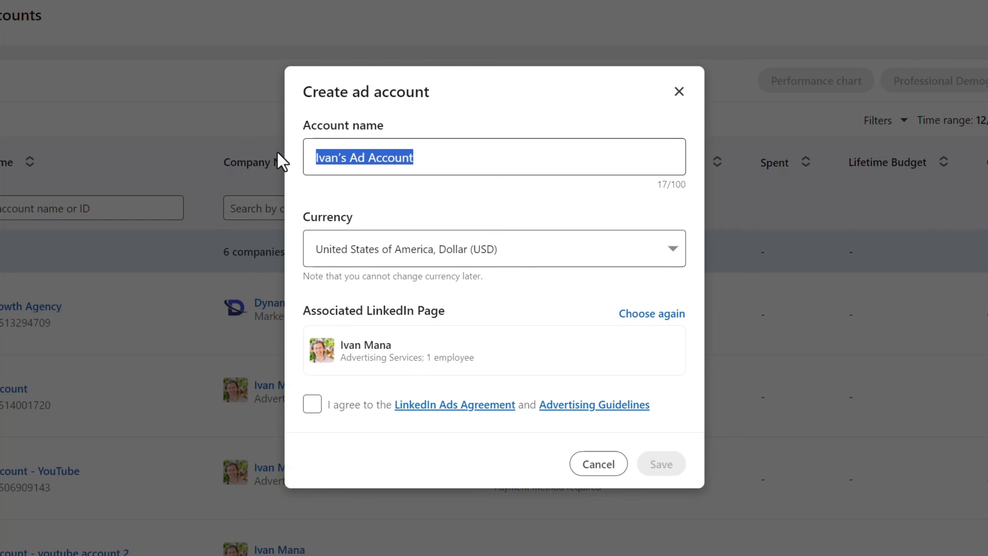
type("LINKEDIN ADS 5 MINUTES")
left_click(312, 404)
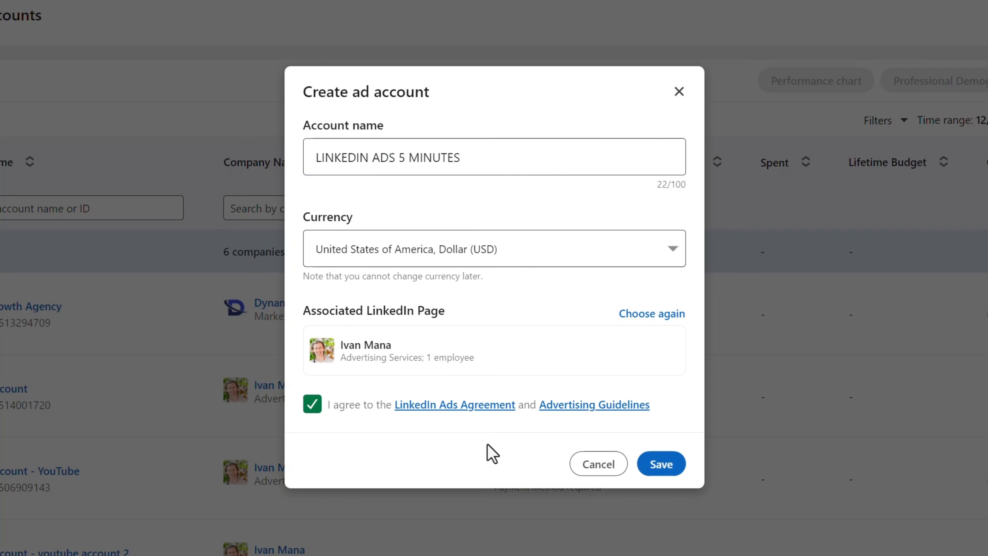
left_click(657, 476)
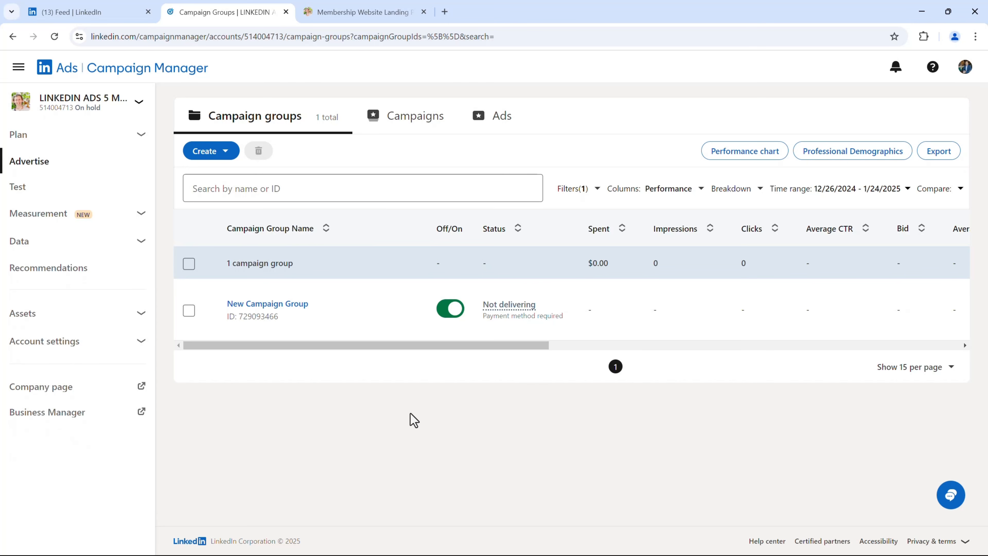
left_click(134, 220)
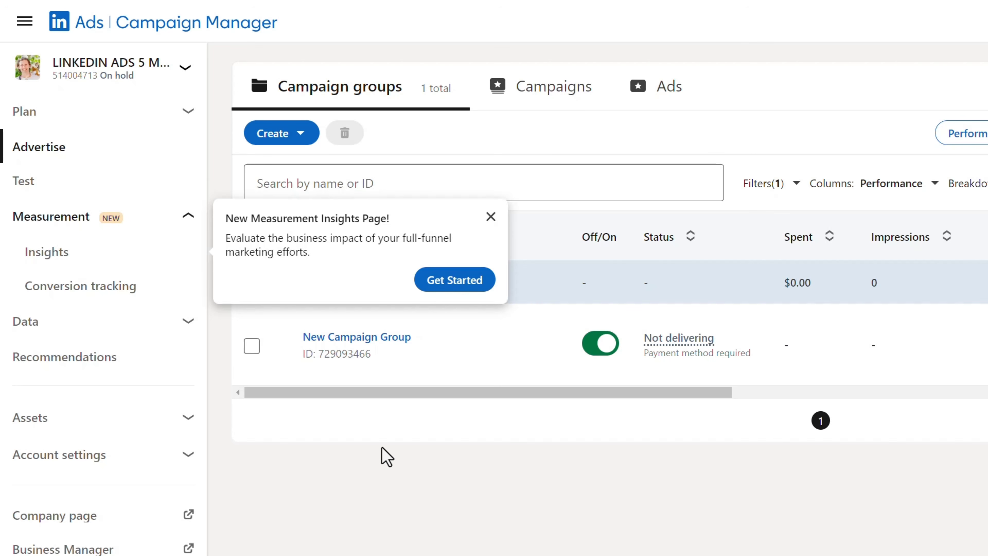
left_click(491, 216)
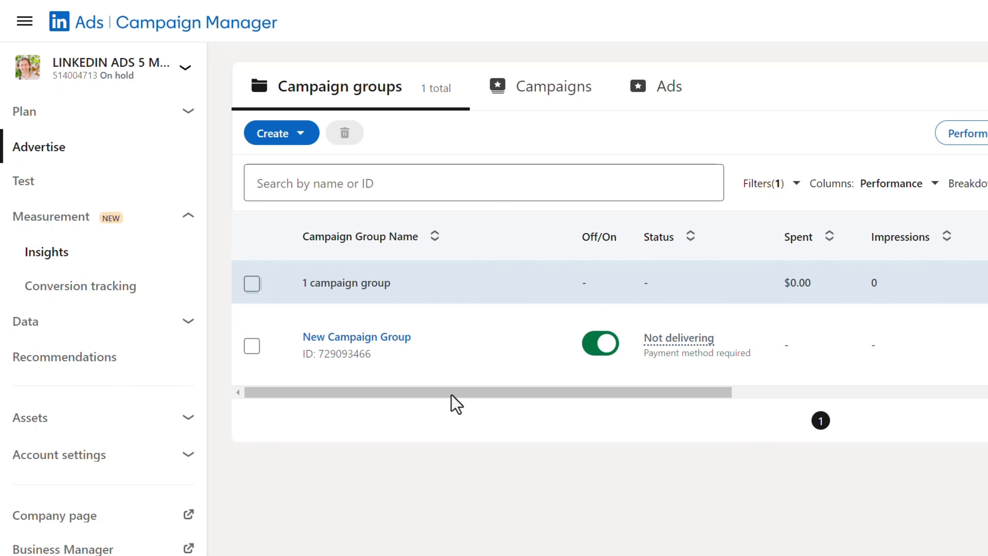
Step: Start a new campaign group and name it MEMBERSHIP SITE
left_click(280, 141)
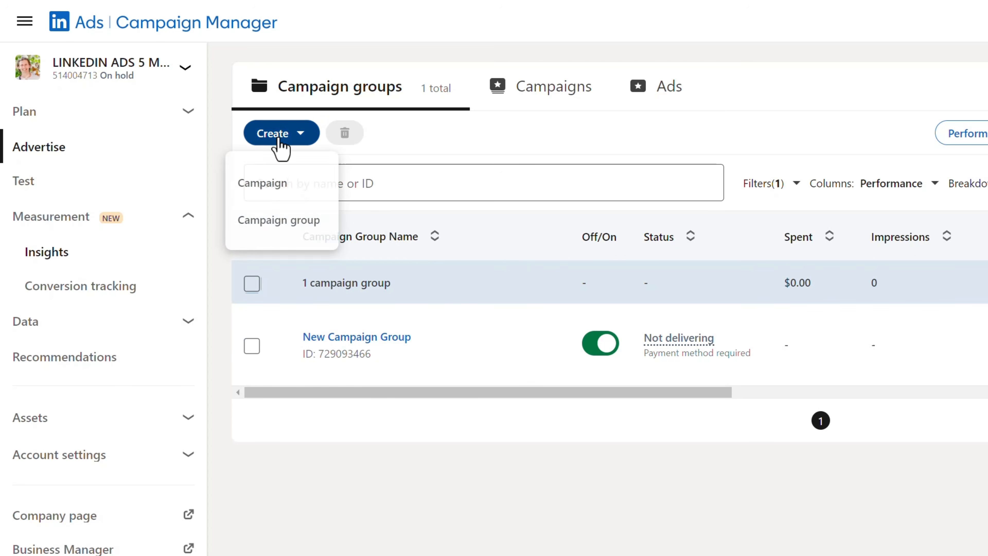
left_click(313, 222)
left_click(438, 212)
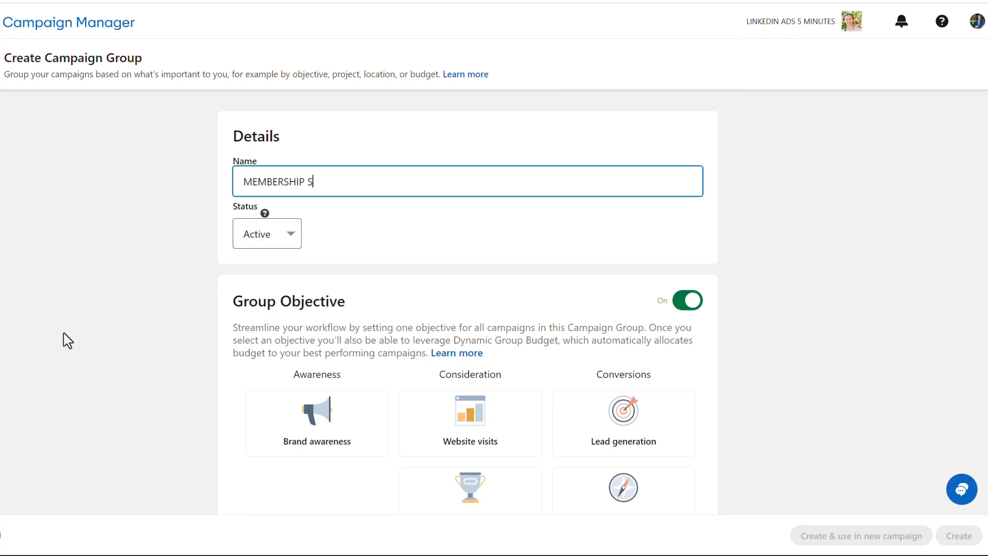
Step: Choose Website visits as the group objective and create the campaign group
scroll(69, 341, "down", 3)
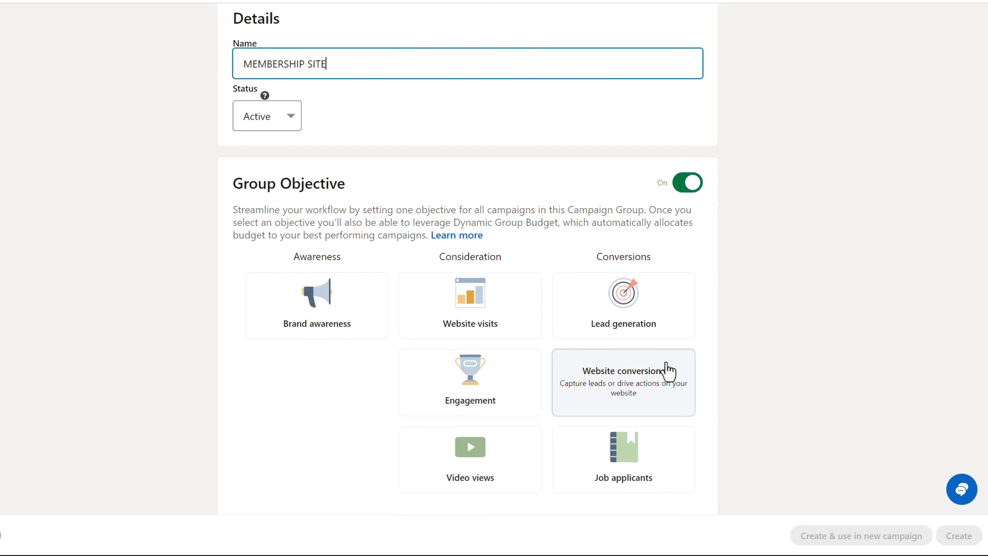
left_click(638, 409)
left_click(508, 327)
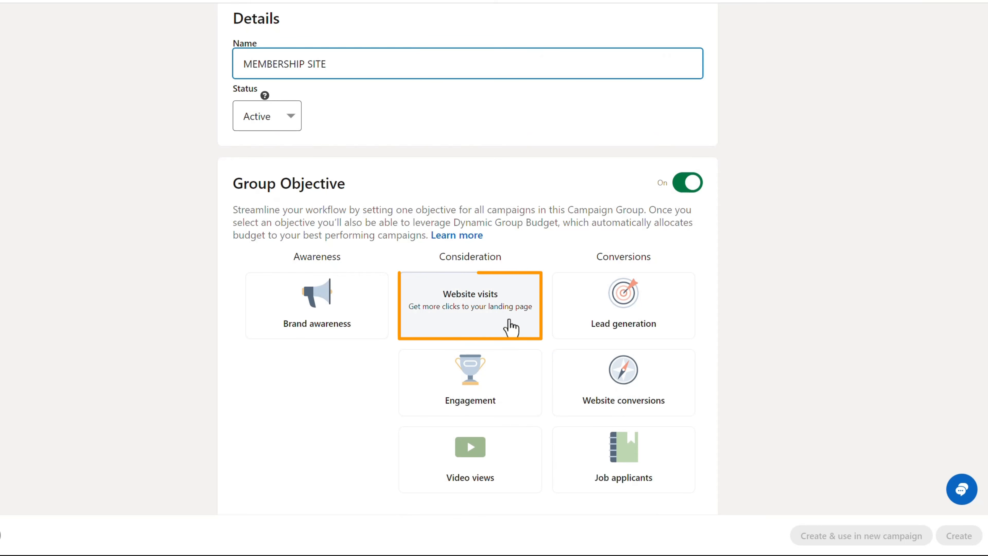
left_click(474, 322)
scroll(751, 397, "down", 1)
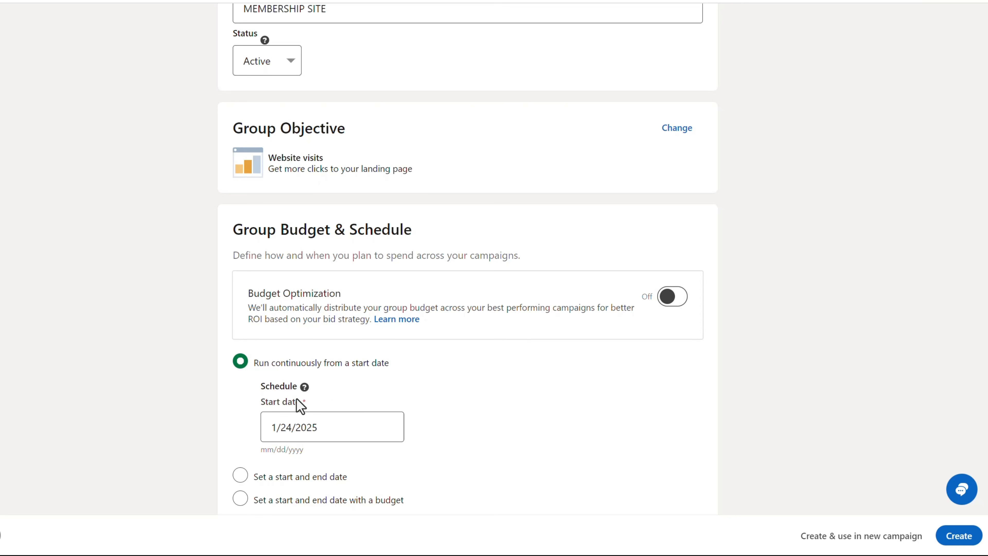
left_click(946, 532)
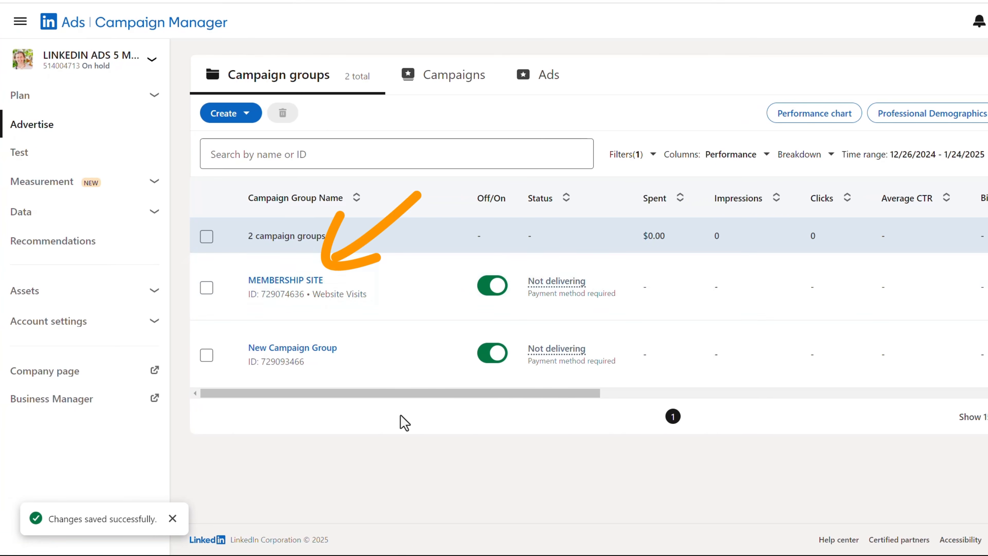
Step: Start a Classic campaign inside the MEMBERSHIP SITE group and proceed to the campaign setup with that group
left_click(290, 281)
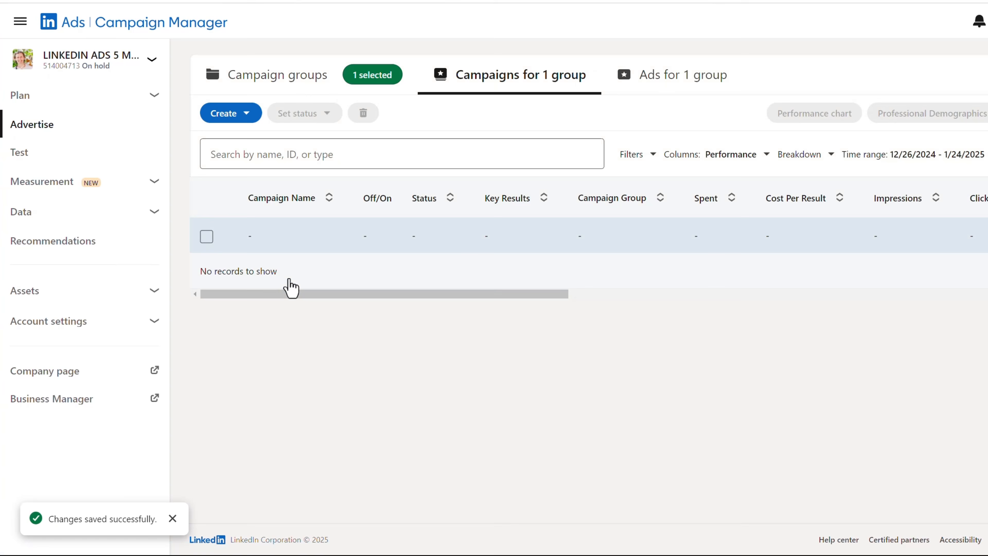
left_click(238, 116)
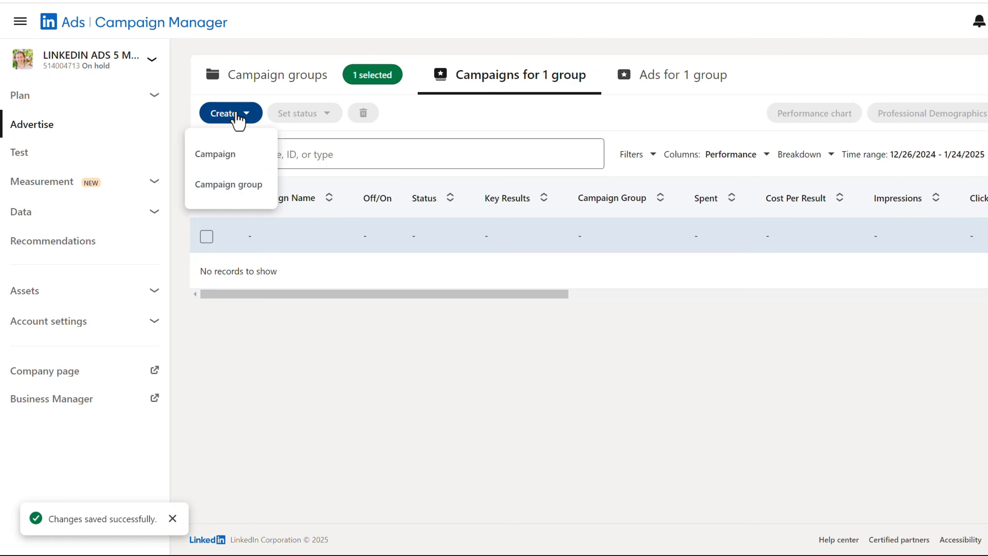
left_click(246, 164)
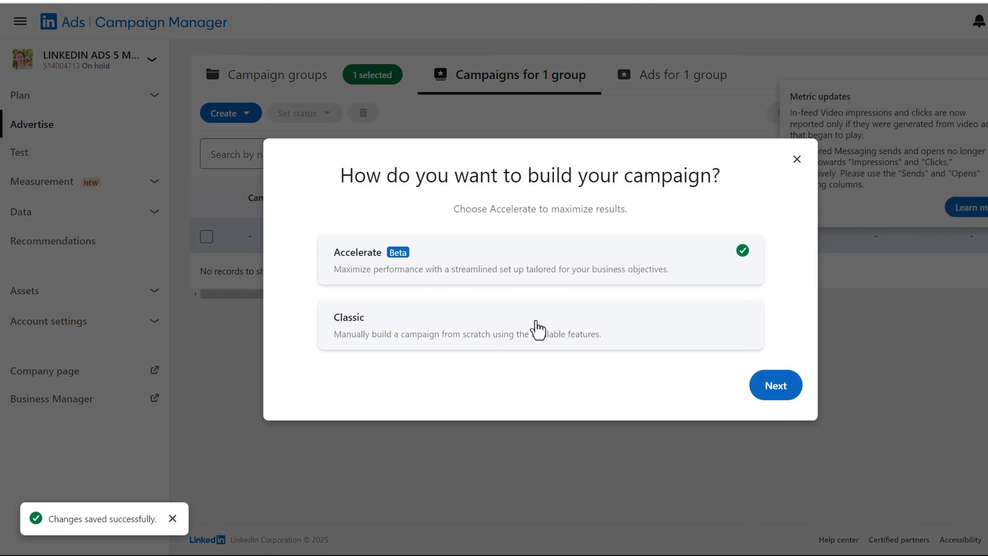
left_click(539, 329)
left_click(779, 392)
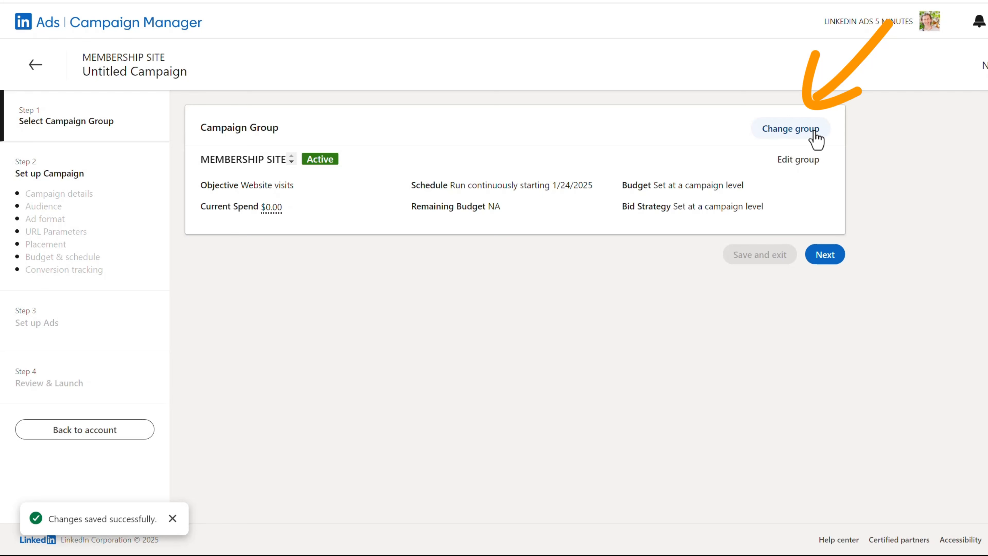
left_click(839, 259)
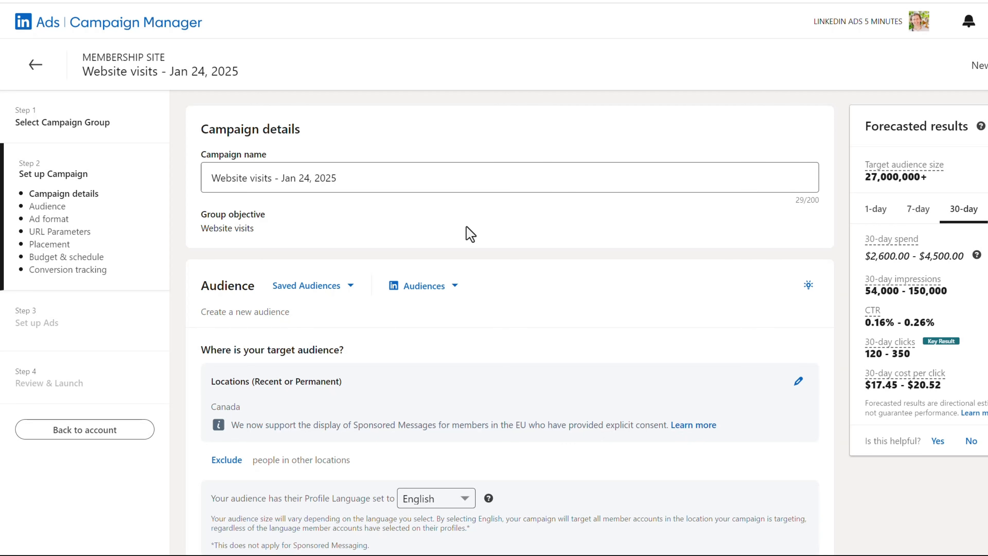
Step: Replace Canada with United States as the audience's target location and close the location editor
scroll(469, 233, "down", 3)
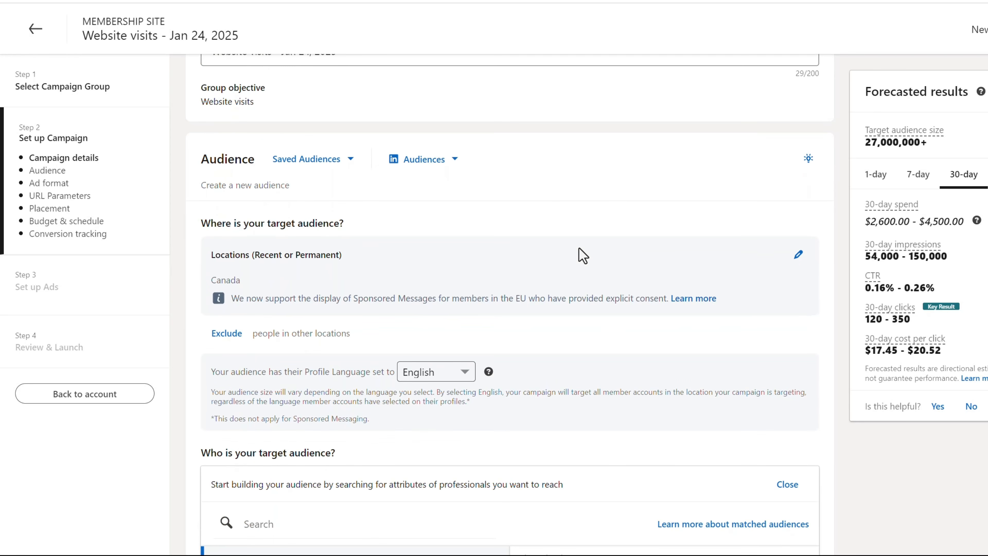
left_click(799, 255)
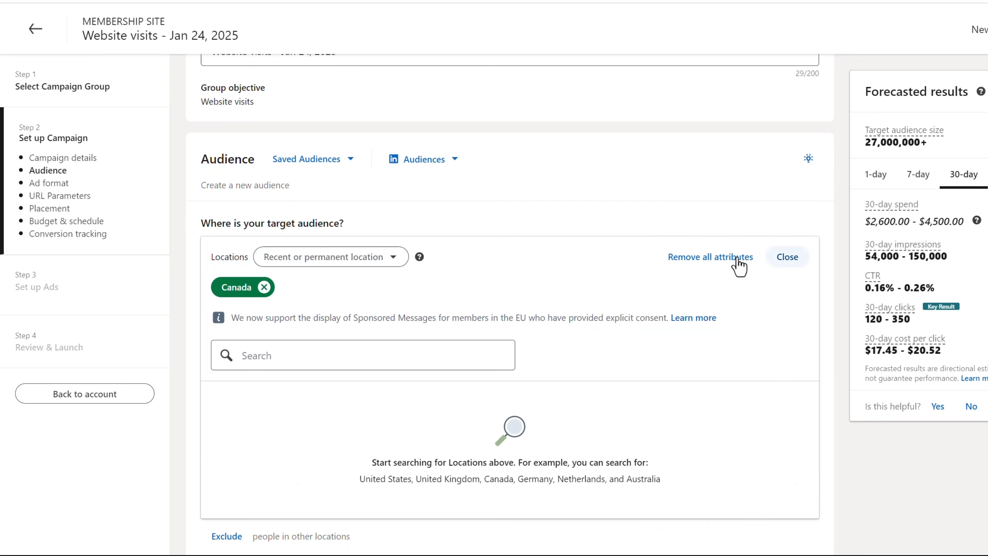
scroll(394, 305, "down", 2)
left_click(343, 292)
type("united sta")
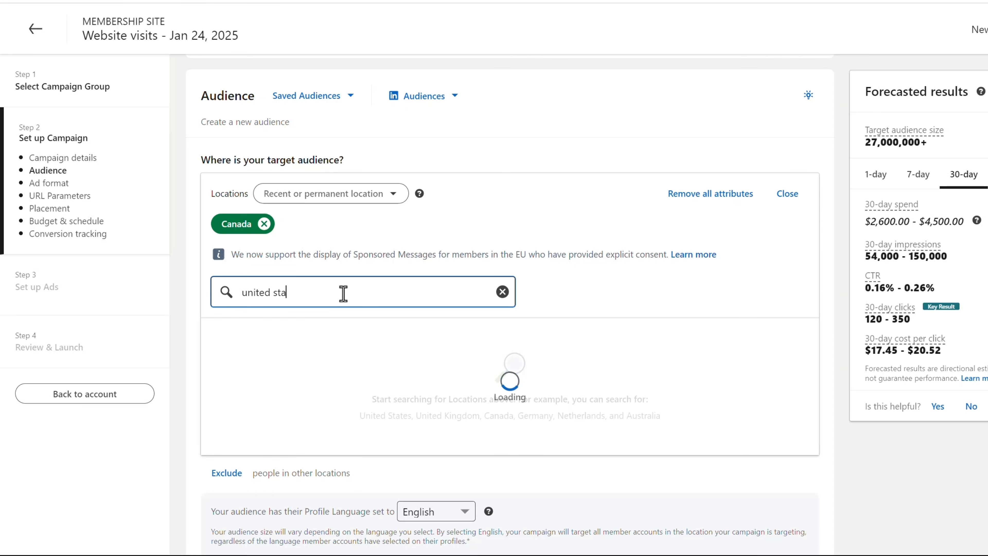
type("tes")
left_click(218, 335)
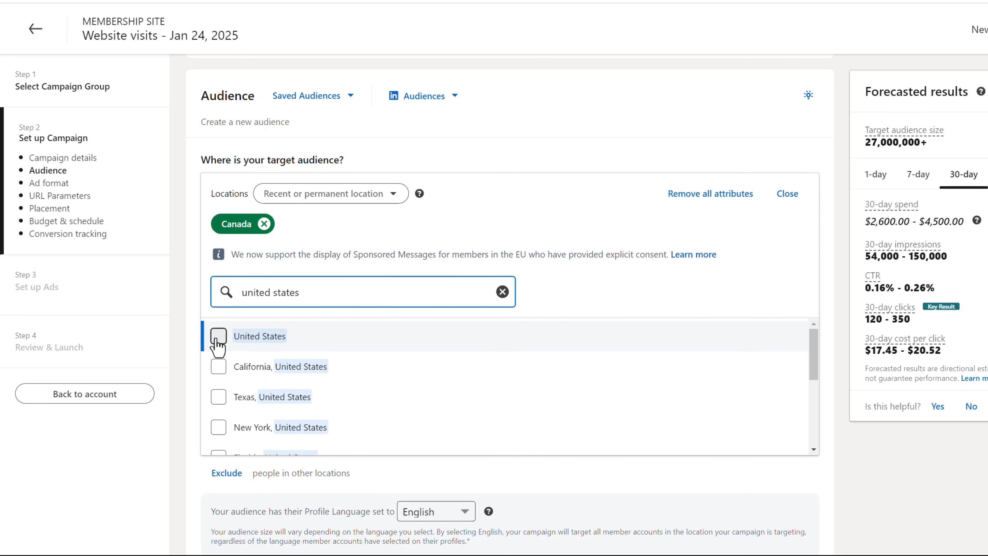
left_click(264, 224)
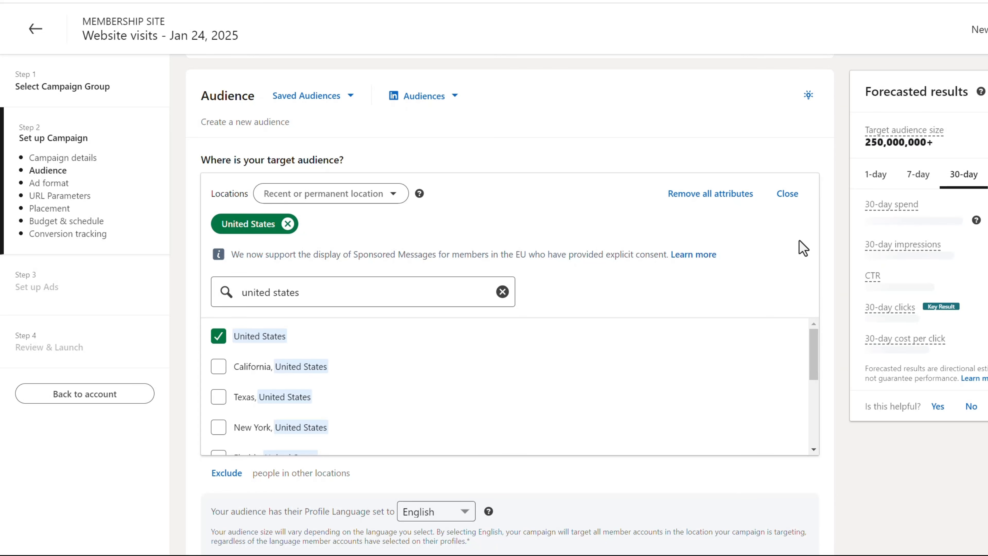
left_click(794, 194)
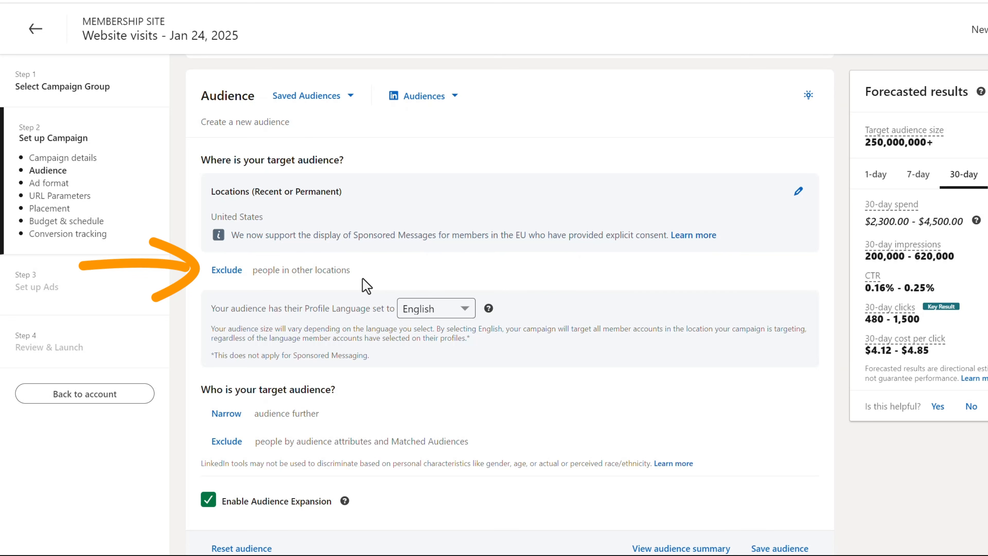
Step: Narrow the target audience by the company size Myself Only and close the attribute editor
scroll(366, 286, "down", 2)
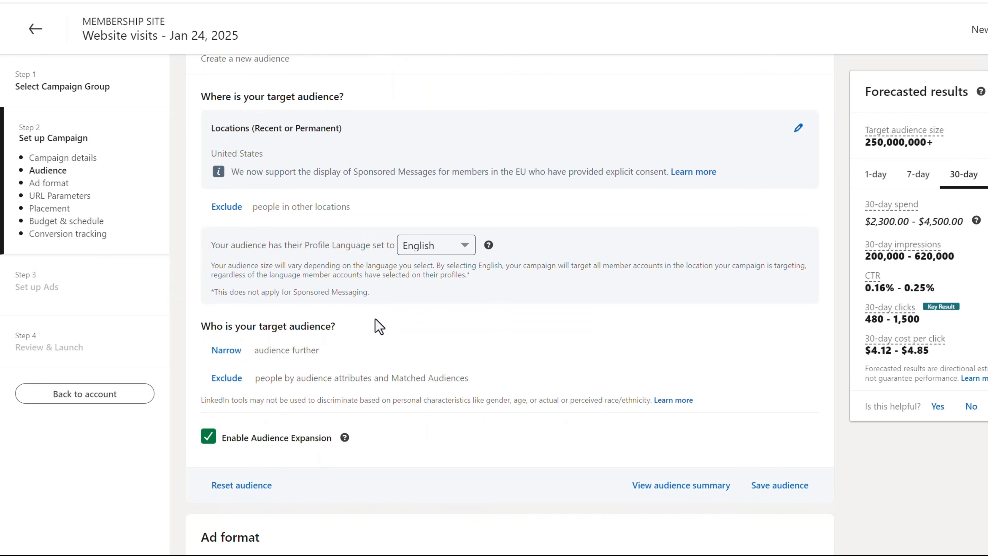
left_click(233, 352)
scroll(576, 373, "down", 3)
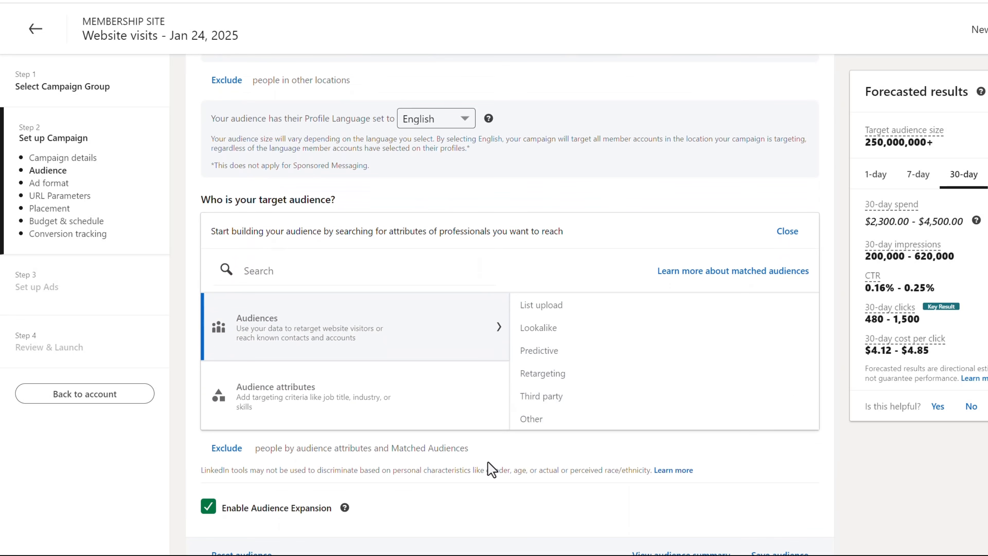
left_click(436, 391)
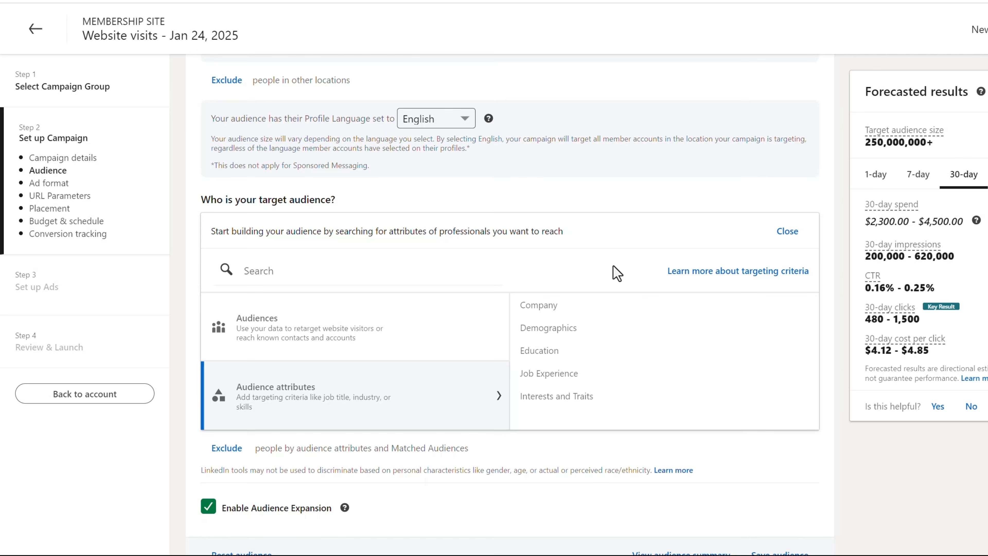
left_click(622, 306)
scroll(623, 352, "down", 3)
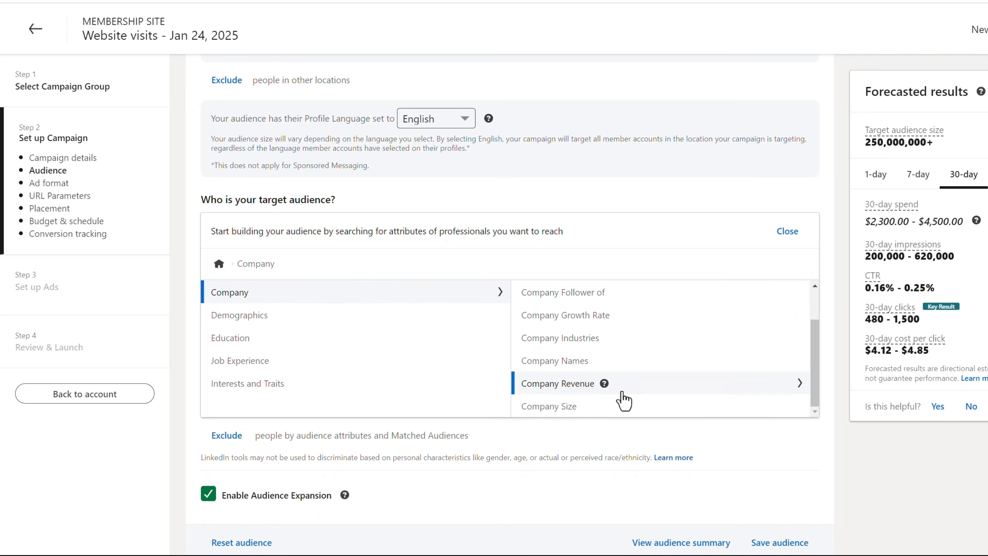
left_click(608, 425)
left_click(260, 294)
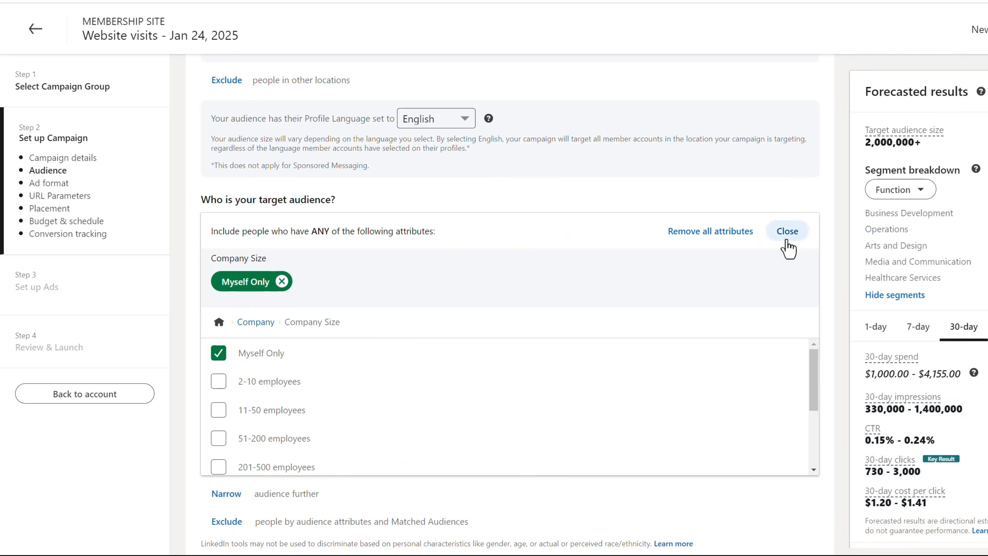
left_click(787, 231)
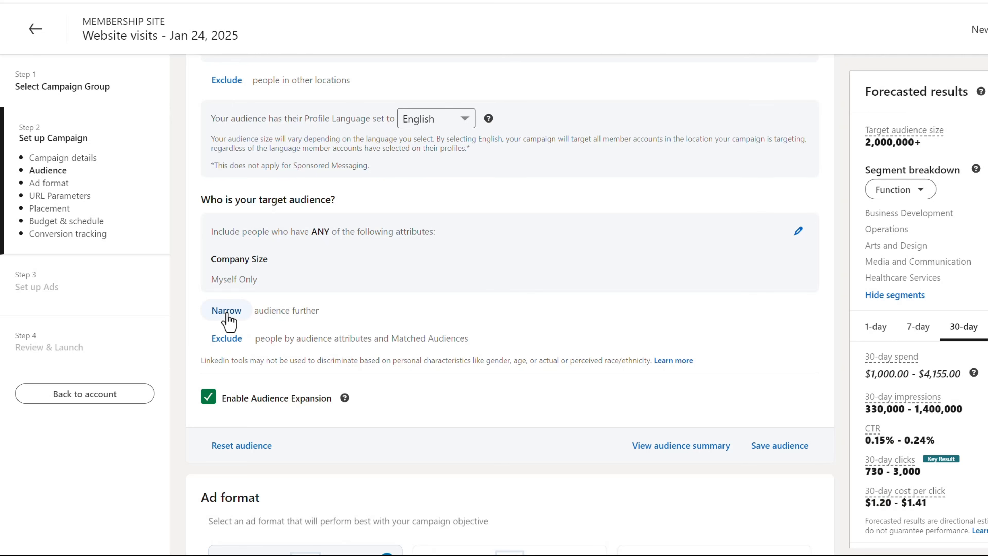
Step: Narrow the audience further to the job titles Chief Executive Officer, Chief Operating Officer and Head, and disable Audience Expansion
left_click(227, 314)
scroll(484, 320, "down", 2)
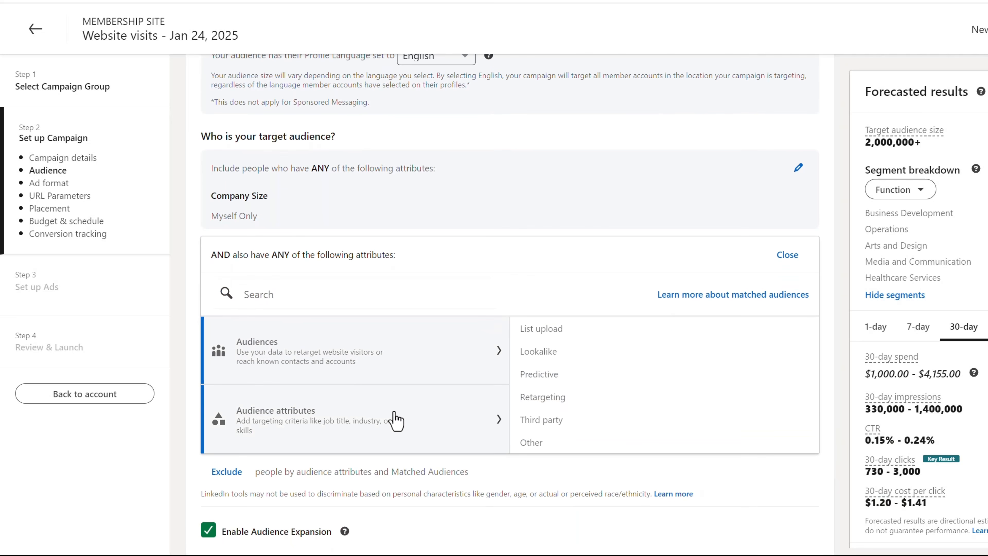
mouse_move(395, 420)
left_click(666, 408)
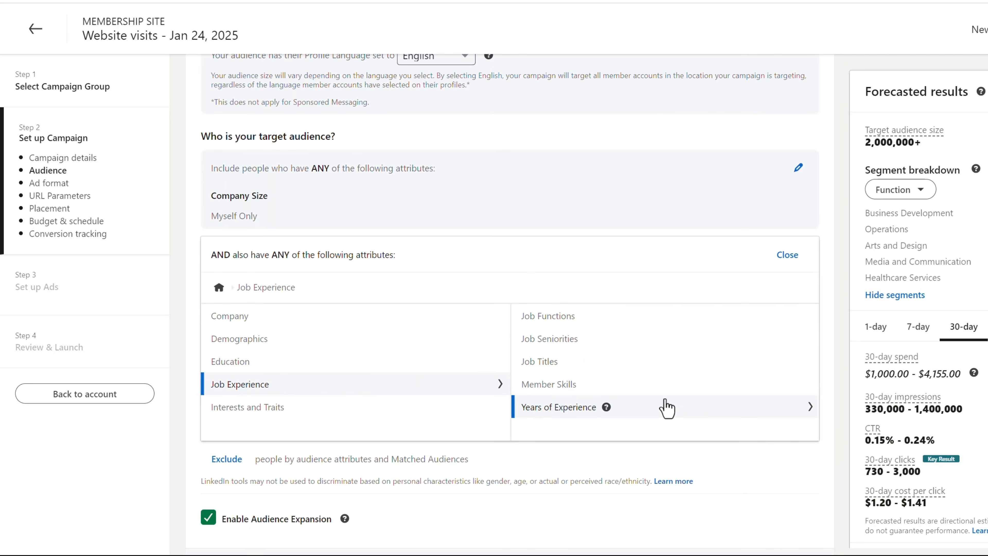
left_click(628, 363)
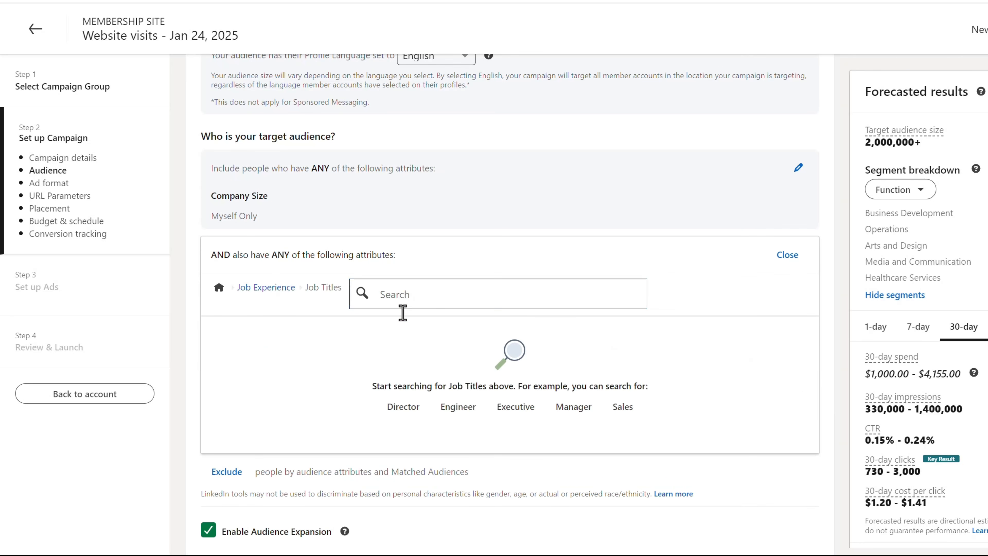
type("chief")
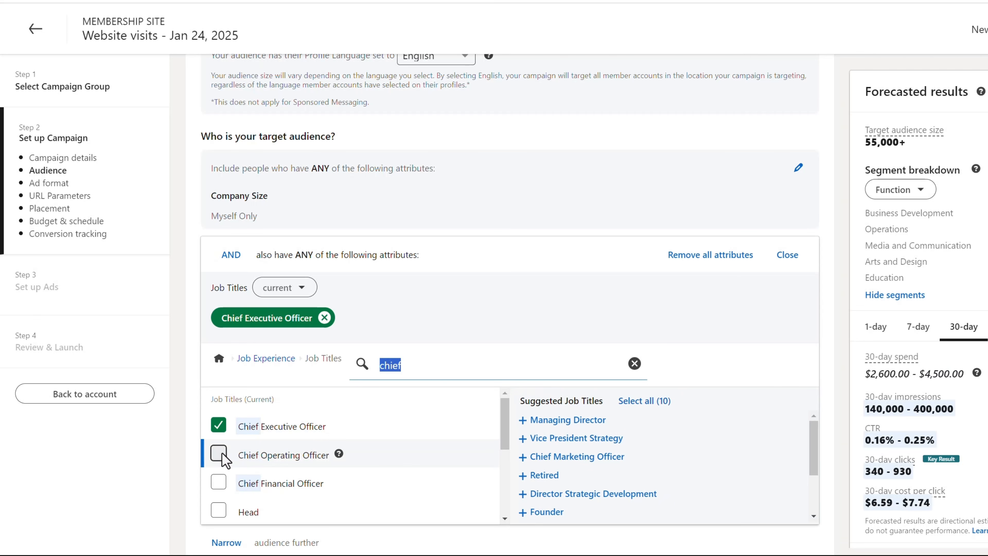
left_click(219, 453)
scroll(389, 447, "down", 2)
scroll(368, 452, "down", 1)
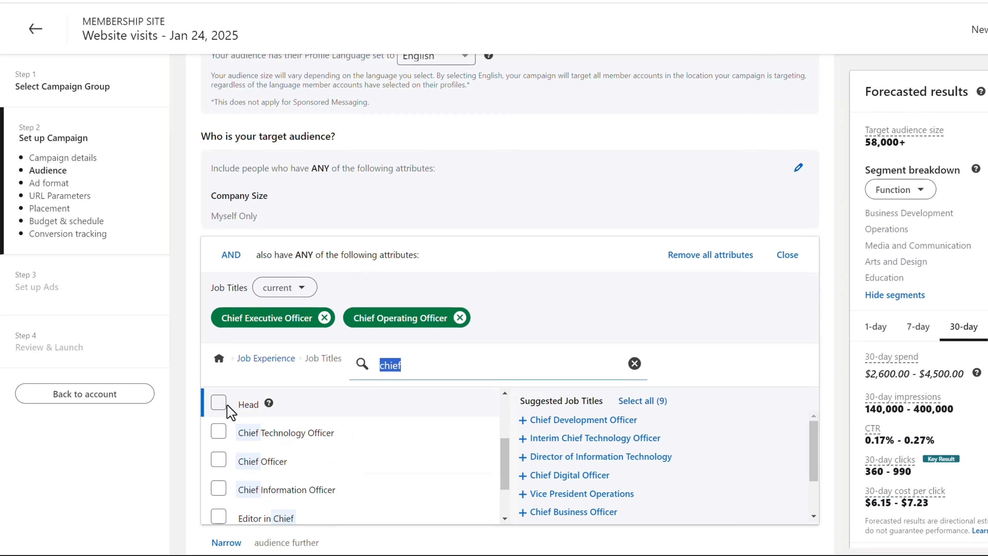
left_click(218, 404)
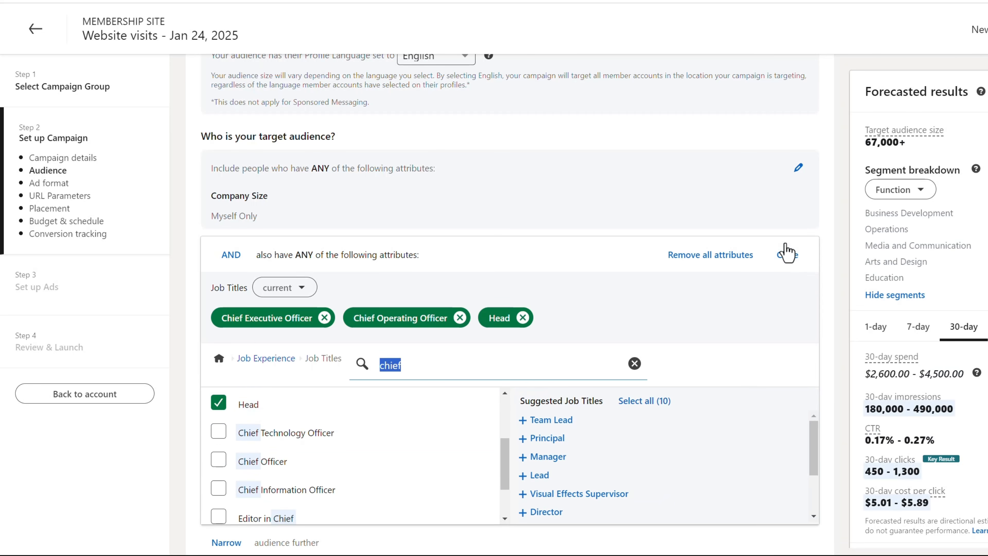
left_click(787, 254)
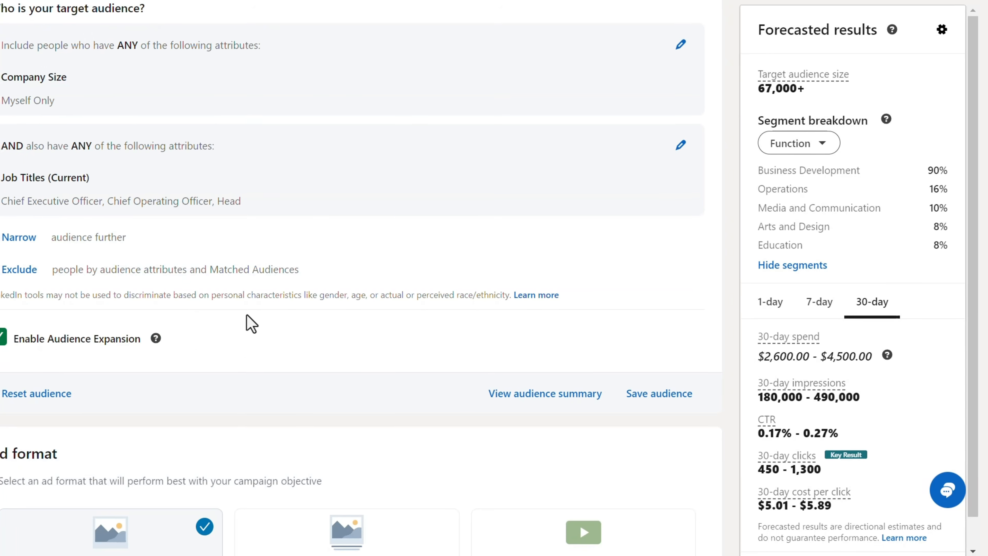
left_click(119, 412)
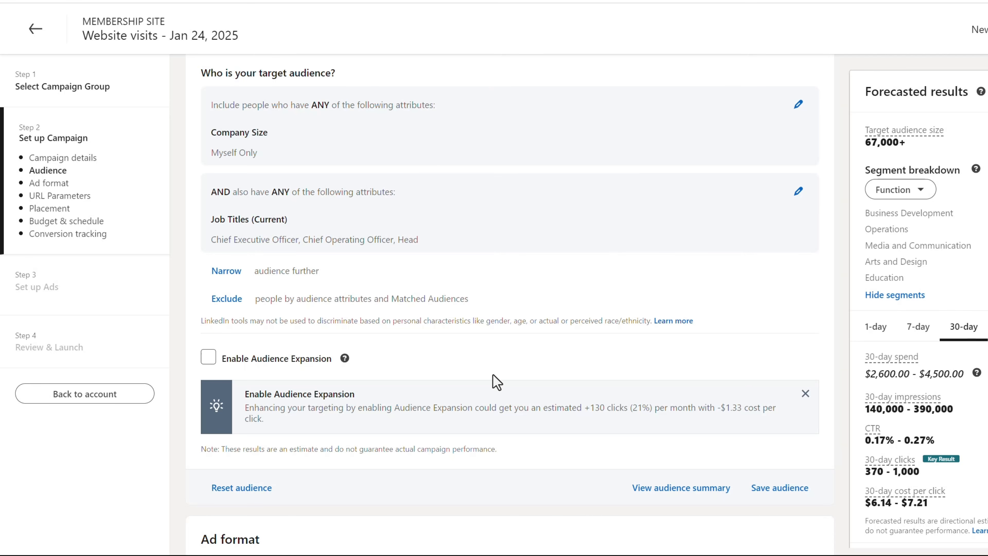
Step: Rename the campaign as US // 0 Employees // CEO/Head
scroll(497, 383, "up", 10)
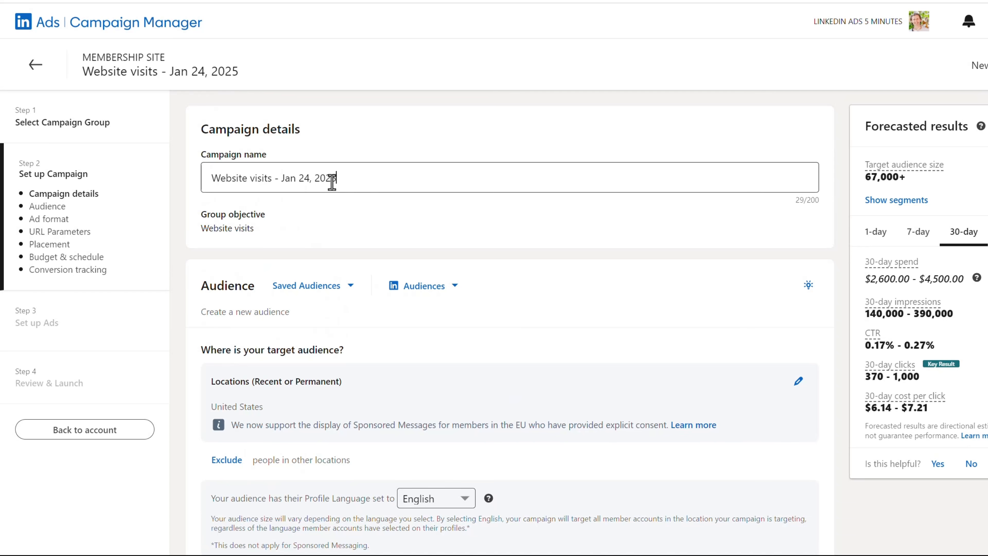
triple_click(332, 182)
type("US // 0 Employees // CEO/Head")
Step: Keep the single image ad format and remove LinkedIn Audience Network from the campaign's placements
scroll(425, 328, "down", 1)
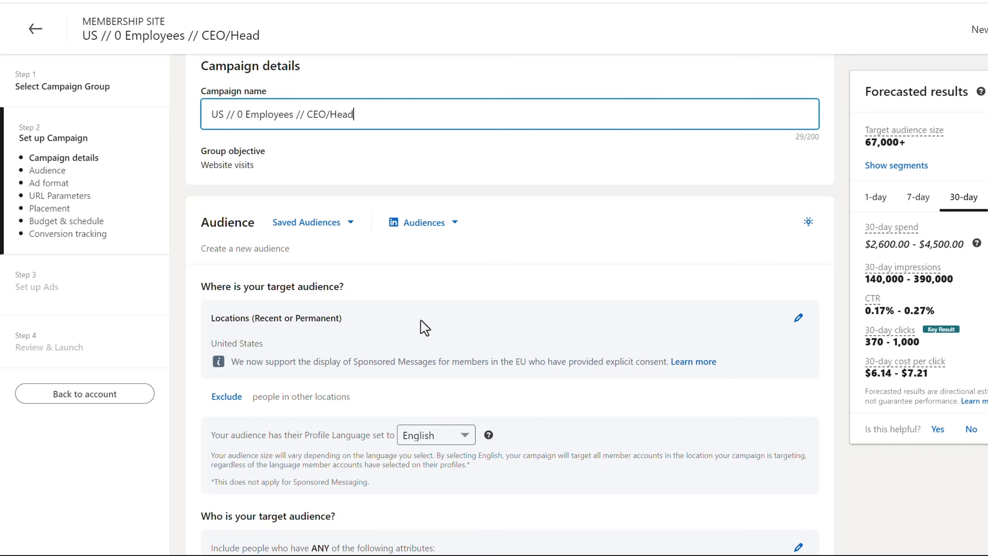
scroll(425, 328, "down", 15)
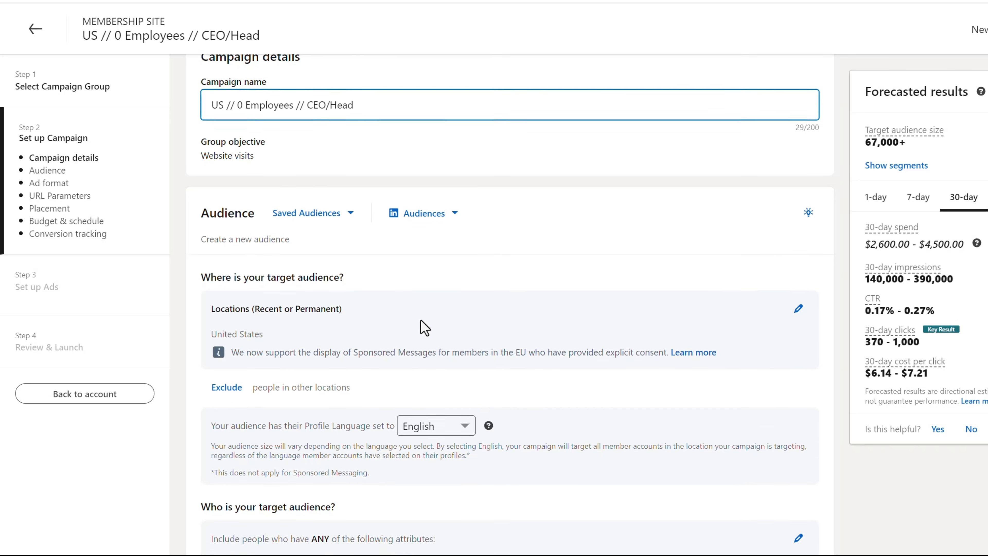
scroll(416, 317, "down", 4)
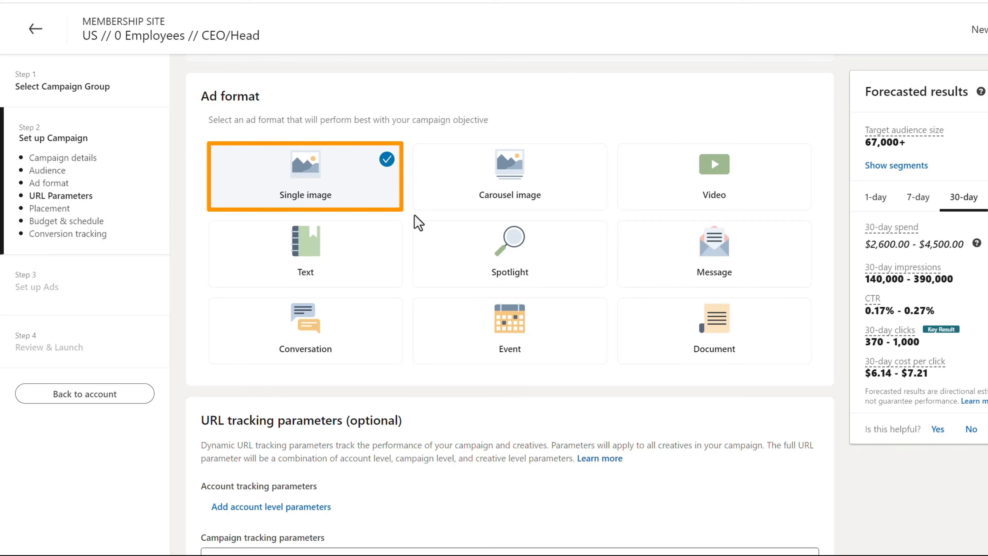
scroll(418, 223, "down", 5)
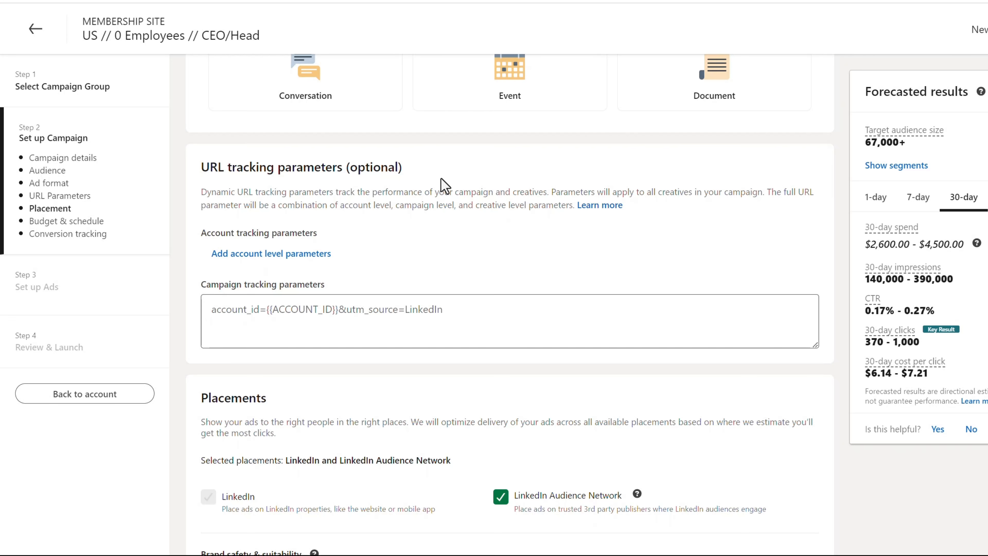
scroll(444, 186, "down", 4)
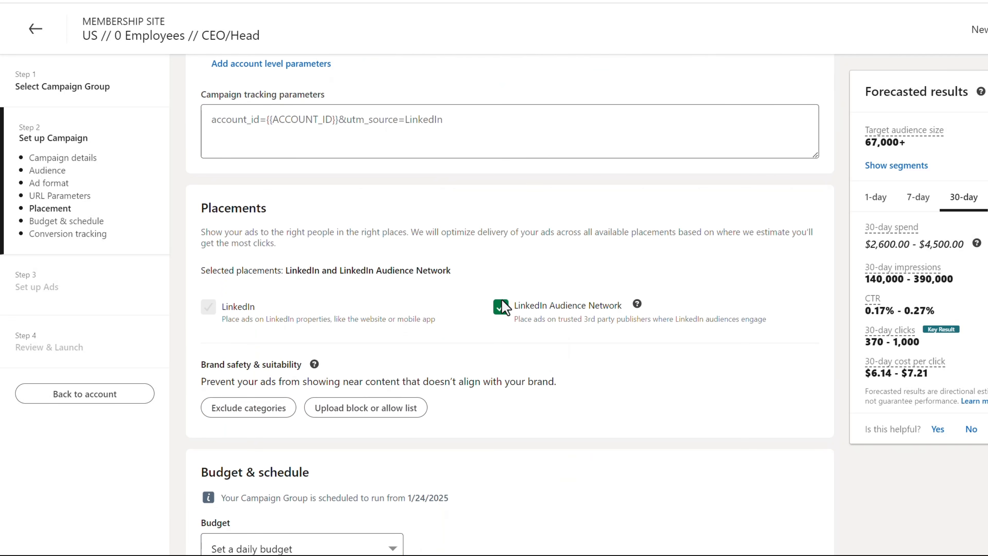
left_click(502, 307)
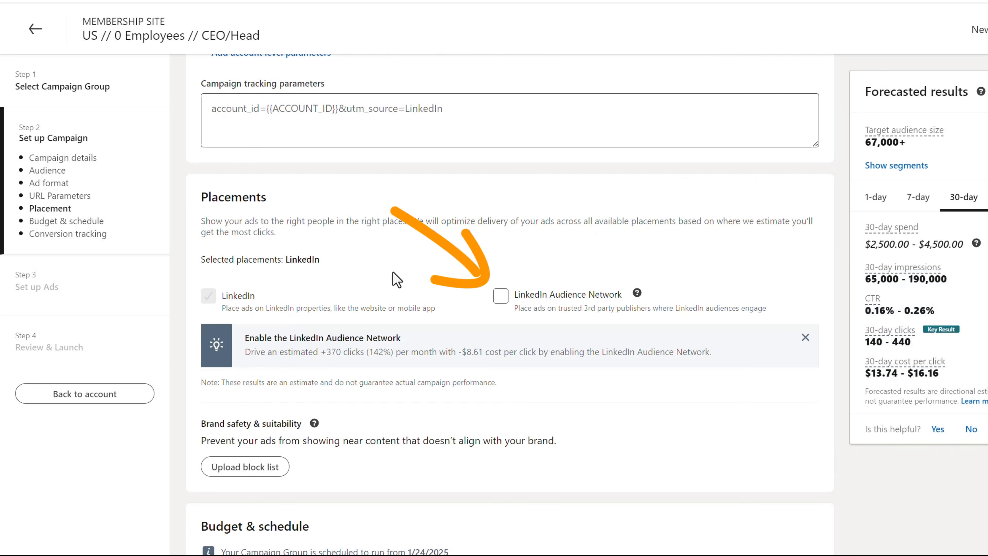
Step: Review the budget, schedule and bidding settings, keep them as they are, and save the campaign to proceed to ad setup
scroll(401, 253, "down", 4)
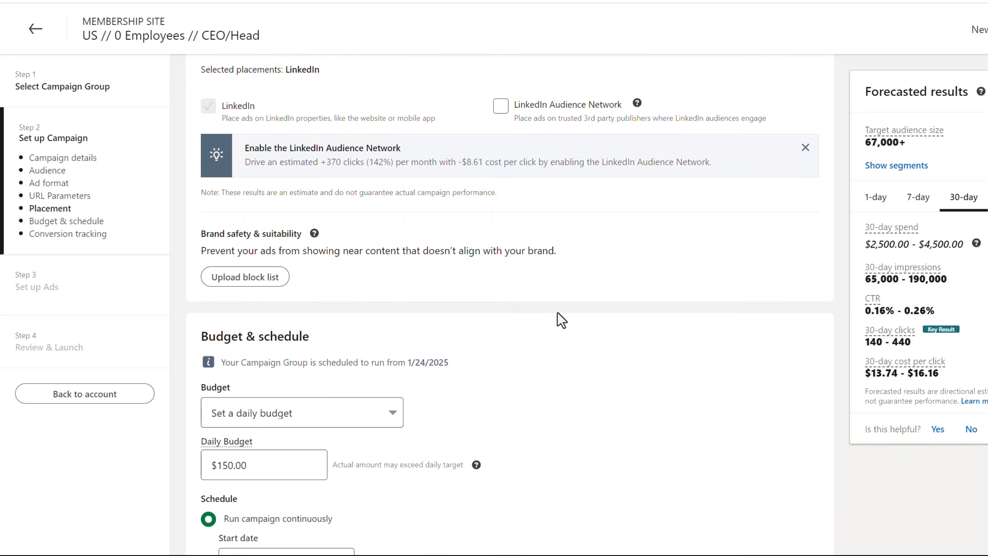
scroll(559, 320, "down", 5)
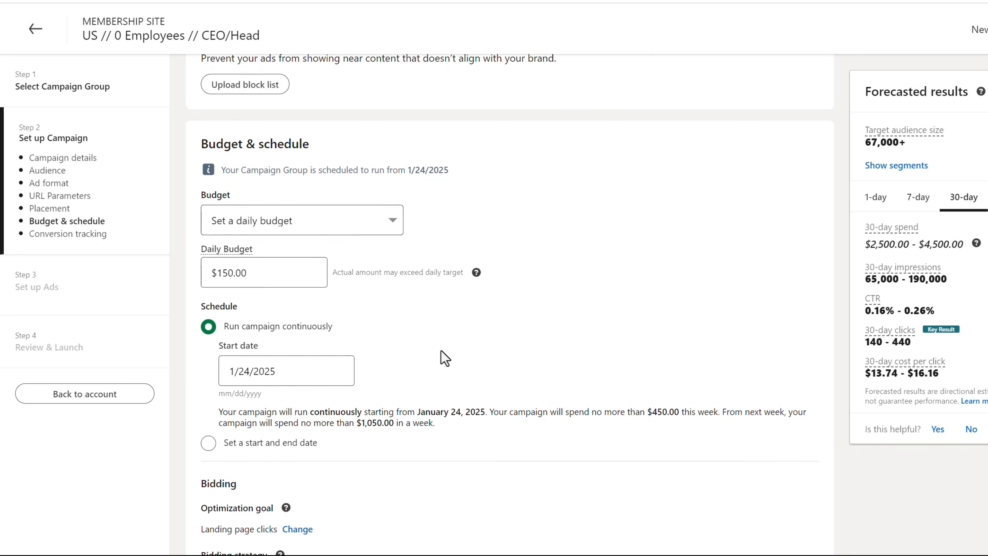
scroll(445, 358, "down", 1)
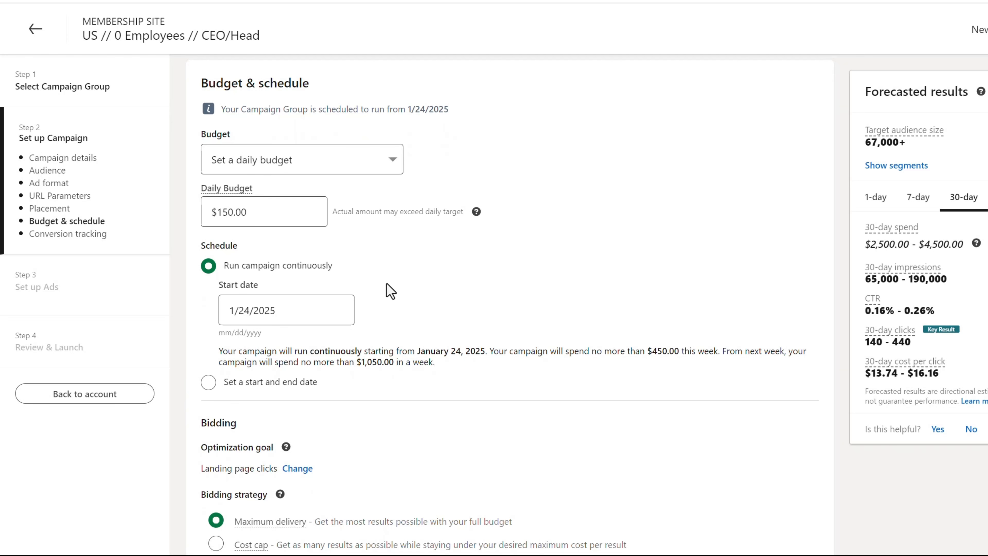
scroll(461, 360, "down", 3)
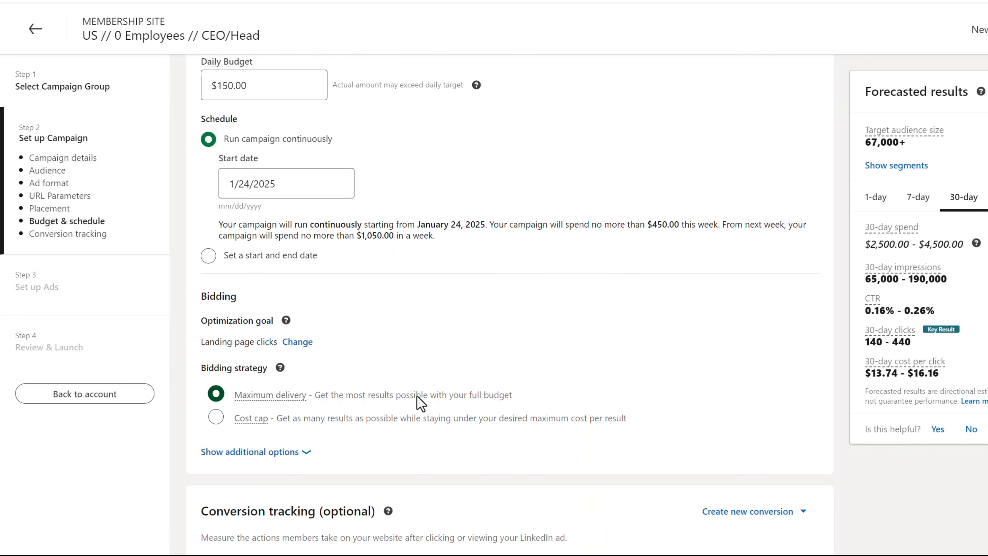
scroll(646, 371, "down", 4)
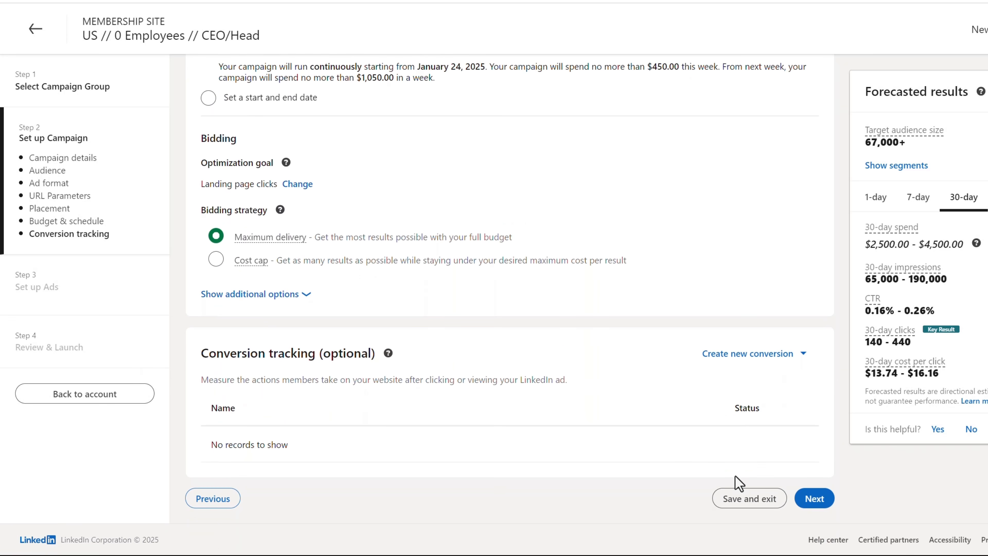
left_click(816, 499)
left_click(885, 468)
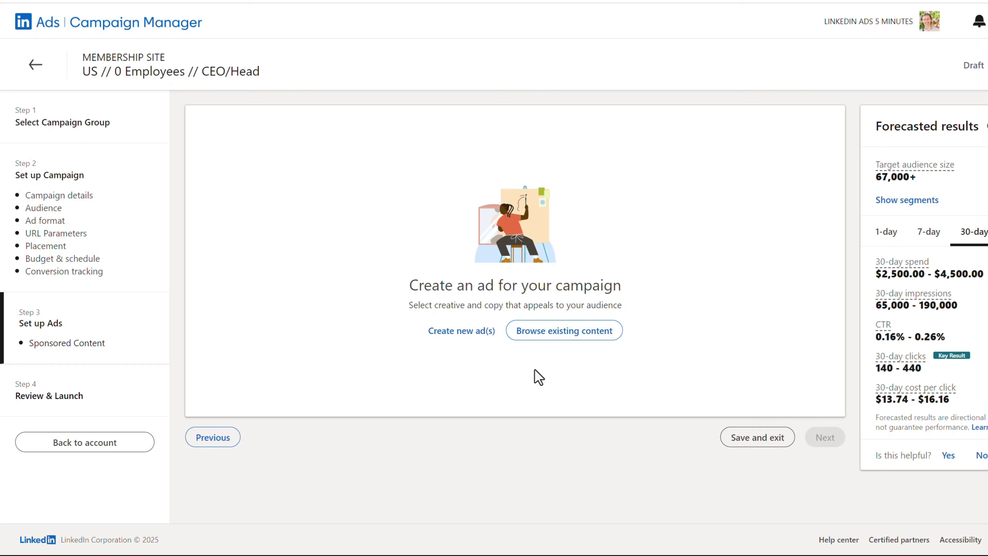
Step: Start a new image ad for the campaign and name it Ad #1
left_click(443, 343)
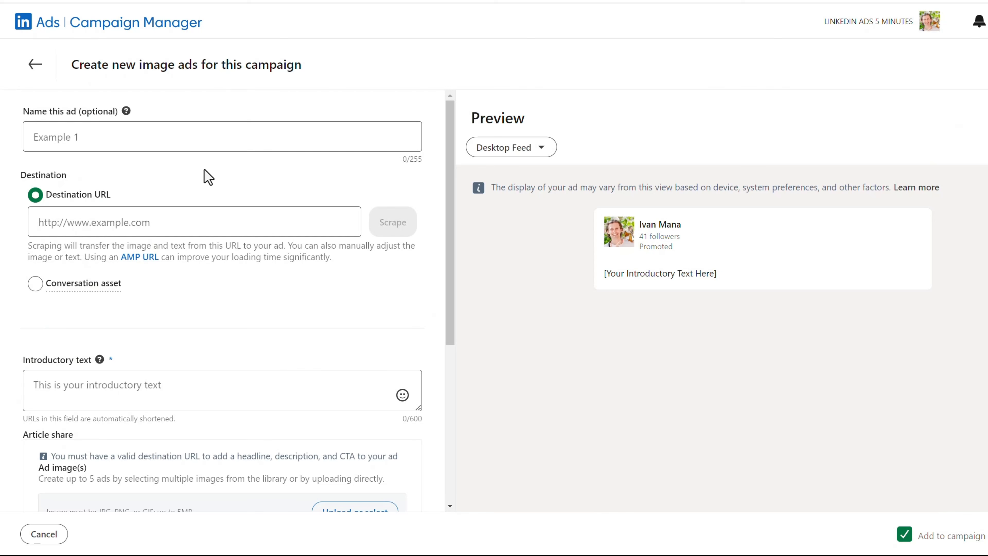
left_click(171, 140)
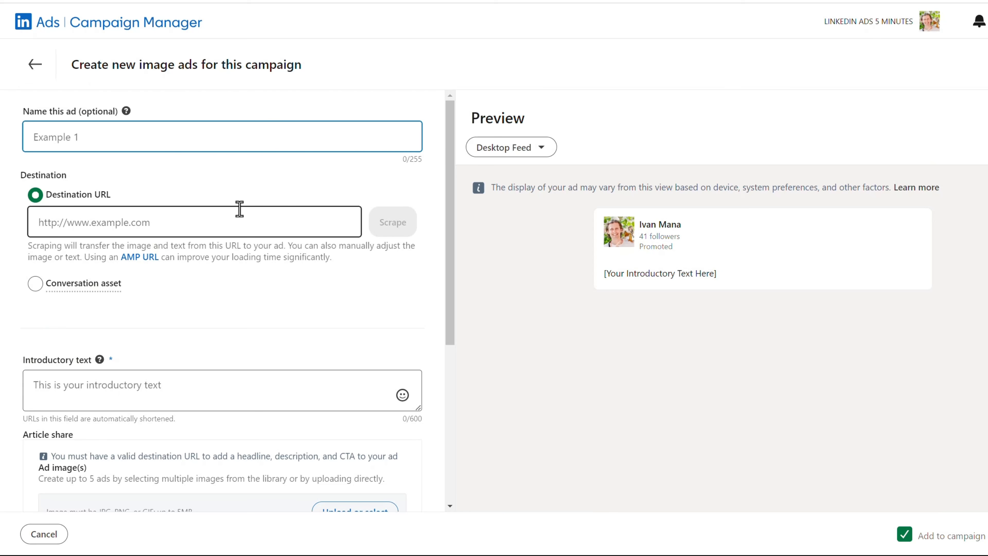
type("Ad #1")
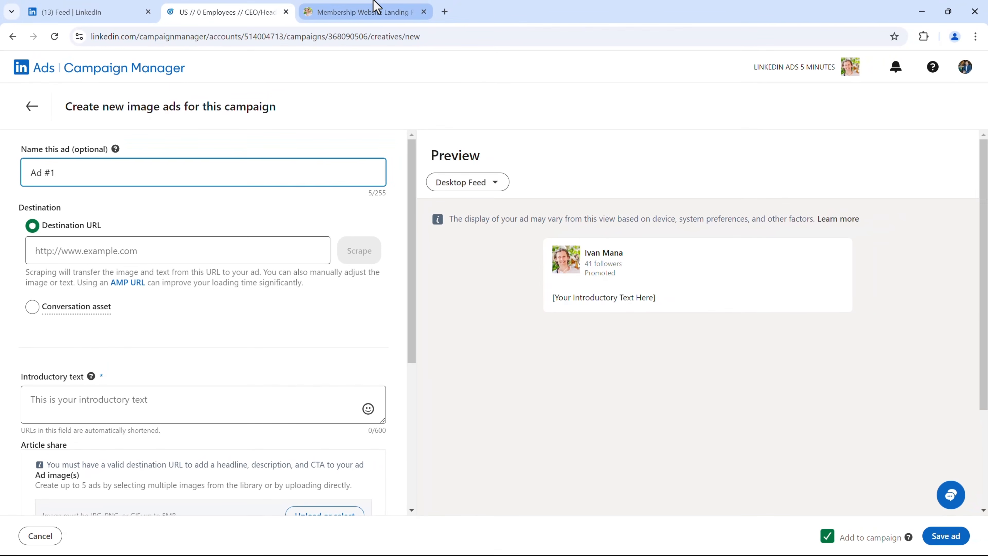
Step: Copy the membership-website-promo-page address from the open landing page, enter it as the ad's destination URL, and scrape its content
left_click(376, 5)
left_click(222, 36)
key("ctrl+c")
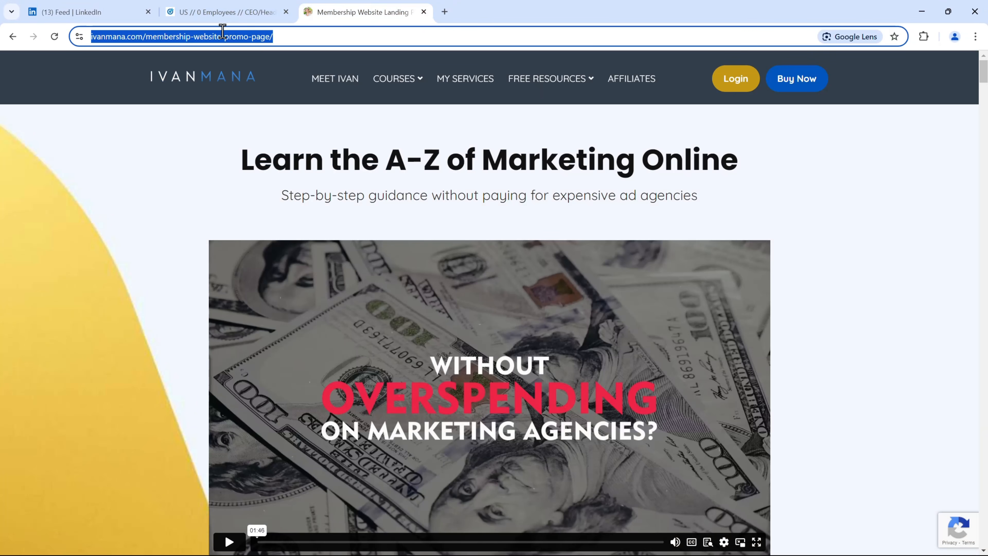
left_click(234, 12)
left_click(185, 250)
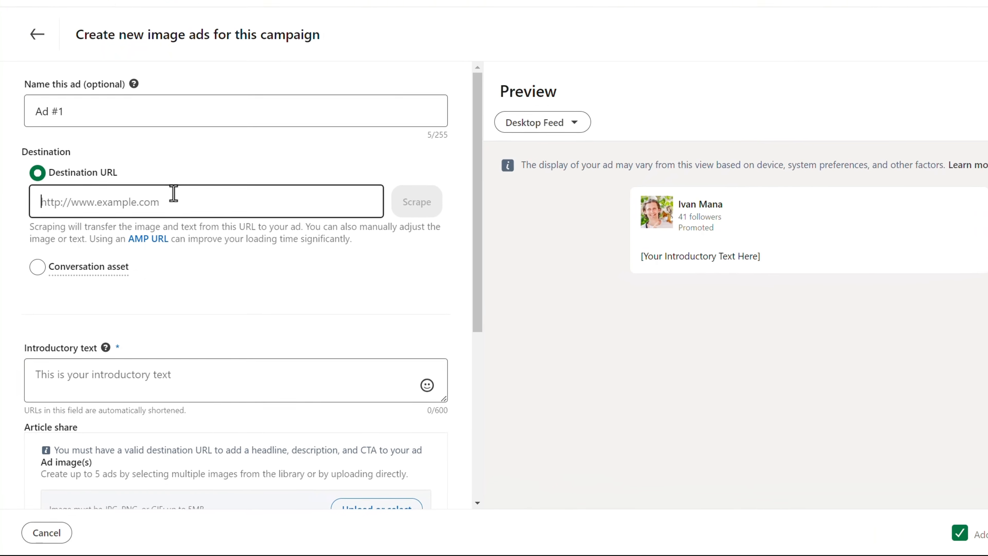
key("ctrl+v")
left_click(434, 199)
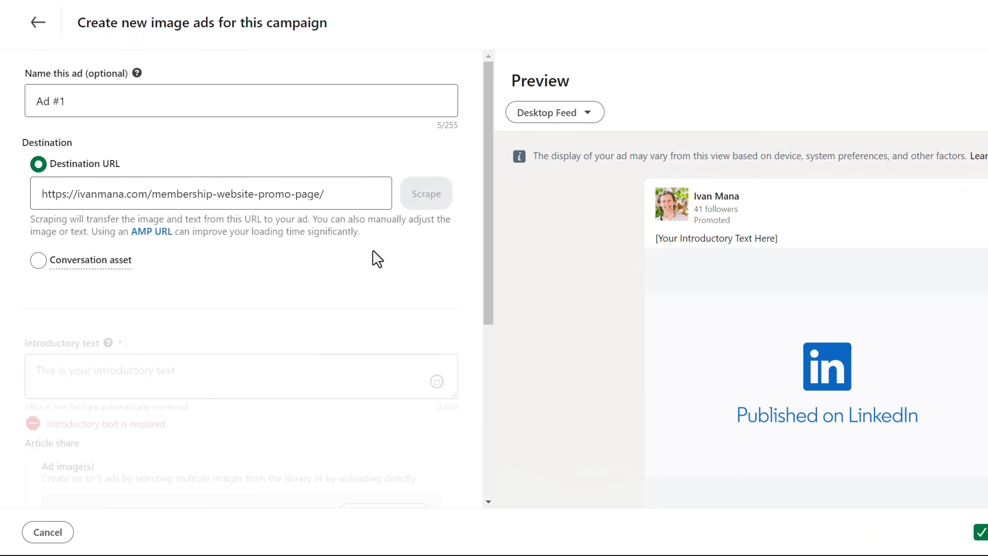
Step: Fill in the introductory text, opening with "Struggling to market your offer without paying for expensive ad agencies?" and inviting readers to the membership site
scroll(346, 267, "down", 3)
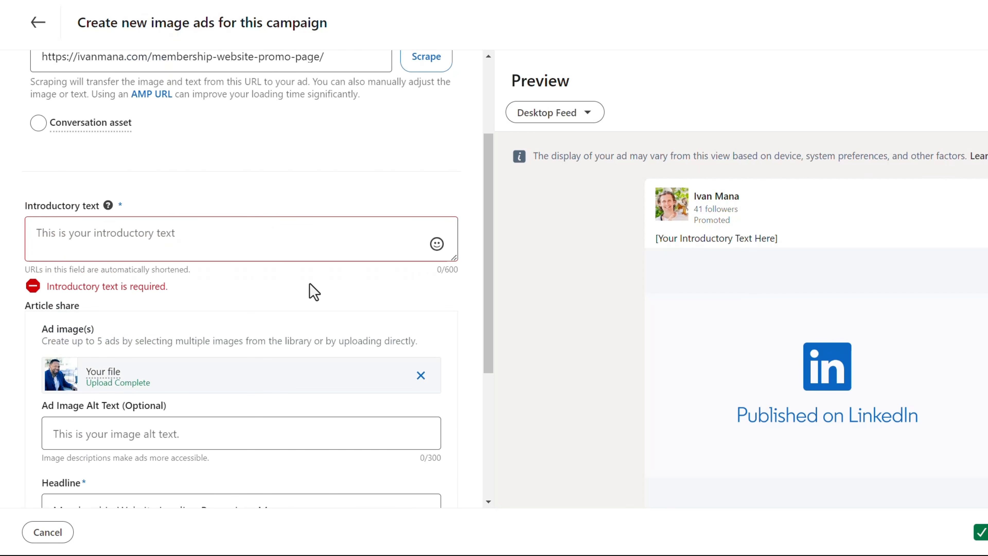
type("Struggling to market your offer without paying for expensive ad agencies?  Sign up for my new membership site and learn the A to Z of marketing online.")
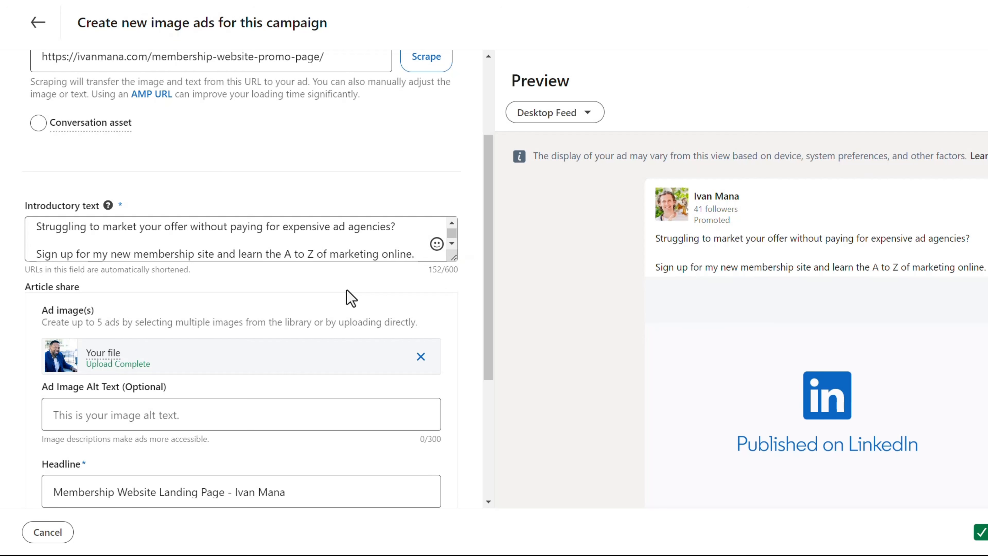
Step: Set the headline to "Learn the A to Z of Marketing Online Without Paying for Expensive Ad Agencies", describe the membership benefits, and choose Learn more as the call-to-action
scroll(351, 298, "down", 5)
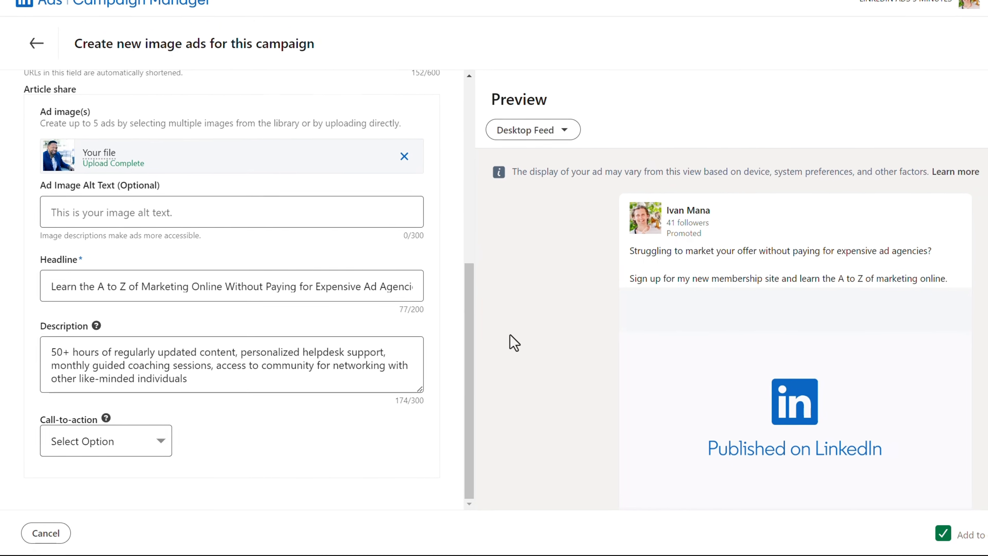
scroll(545, 350, "down", 3)
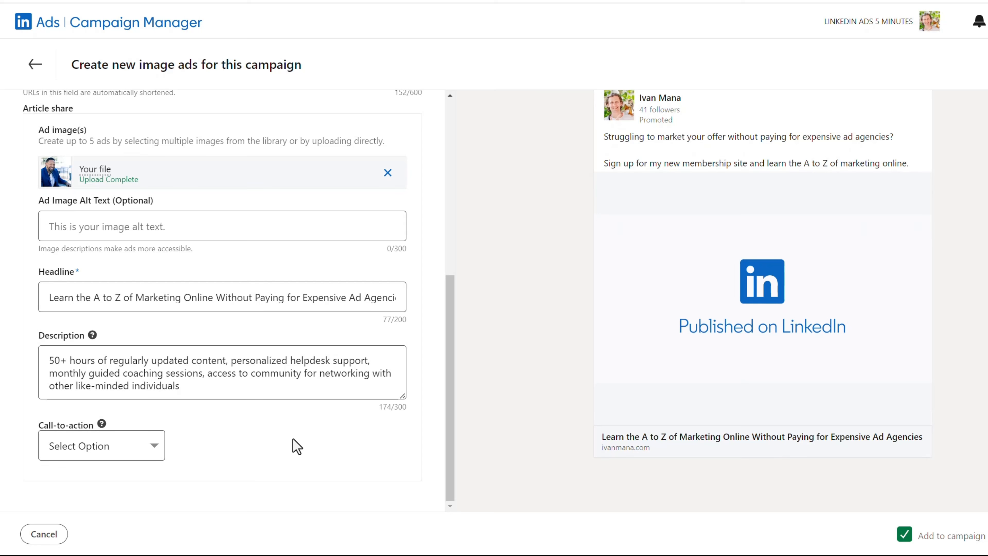
left_click(98, 456)
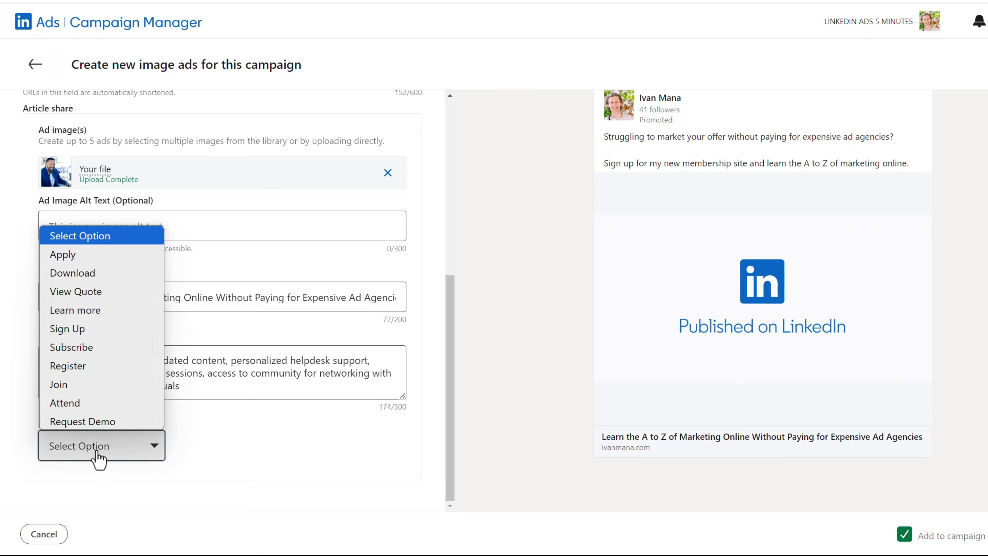
left_click(118, 314)
Step: Replace the ad image with The Online Marketing Blueprint 9.jpg and save the ad to the campaign
scroll(233, 351, "up", 2)
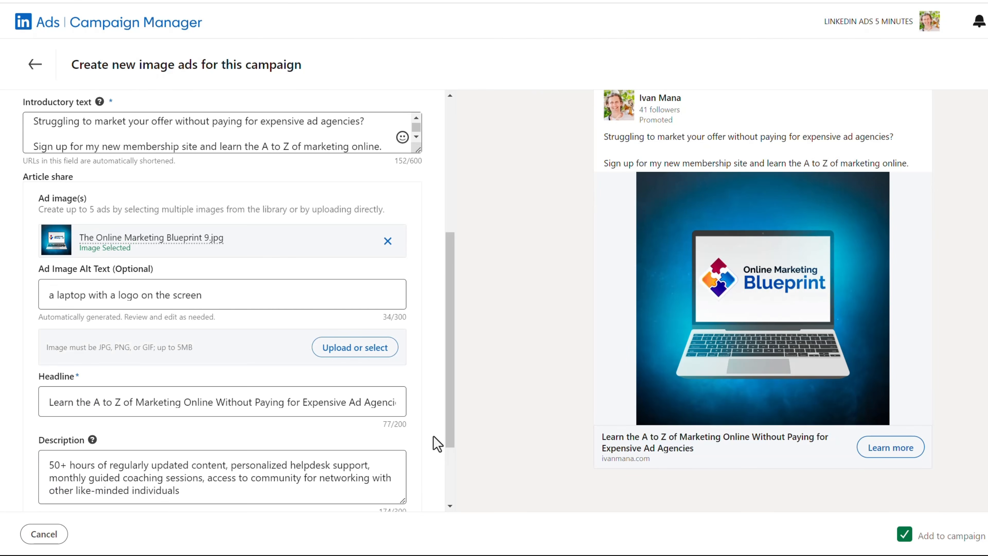
scroll(438, 444, "down", 3)
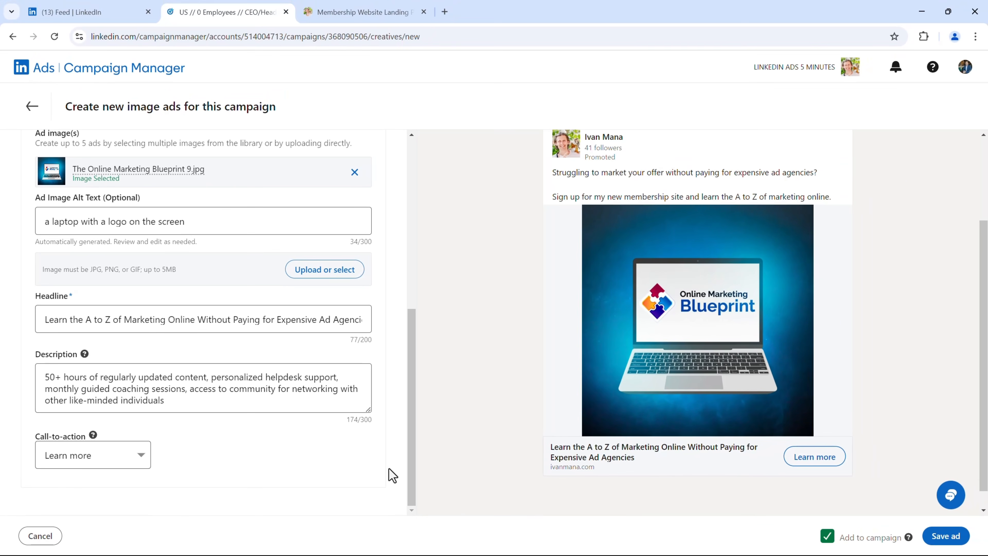
left_click(946, 536)
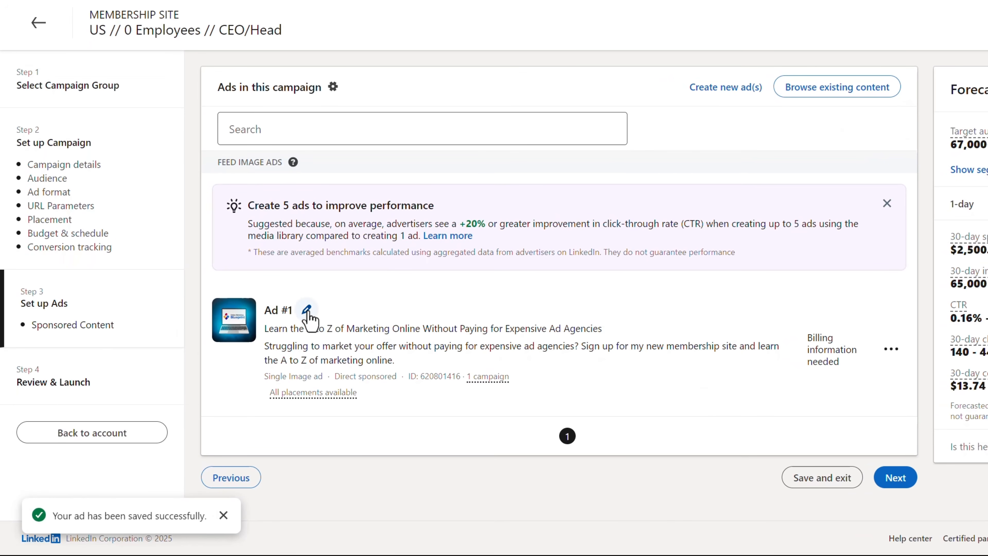
Step: Rename the saved ad as "A to Z headline // blue BG computer image"
left_click(308, 310)
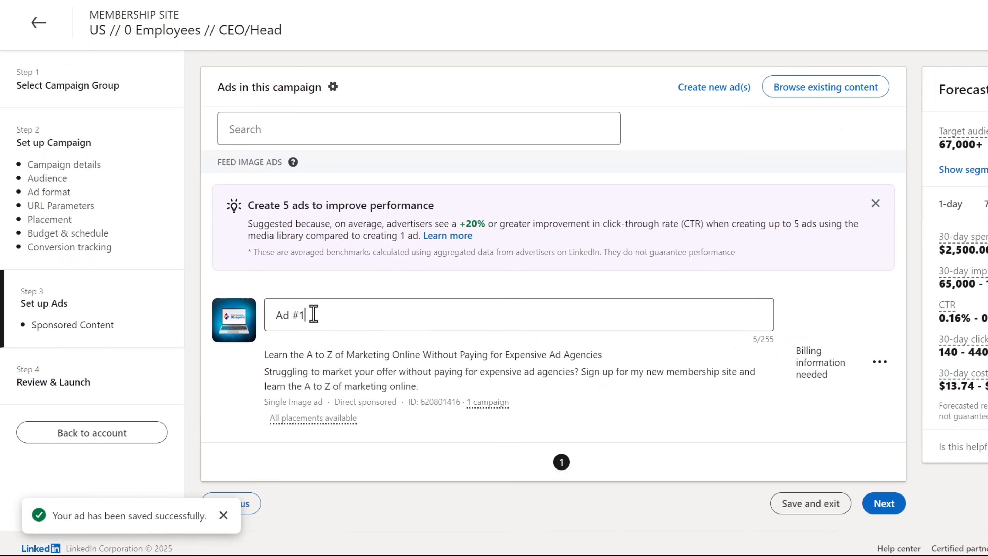
left_click_drag(314, 314, 252, 321)
type("A")
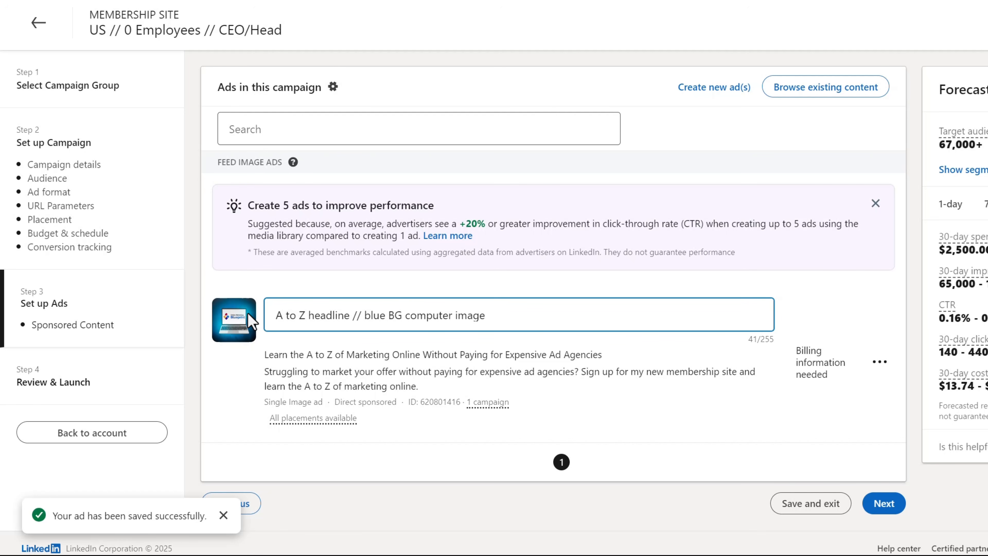
left_click(790, 379)
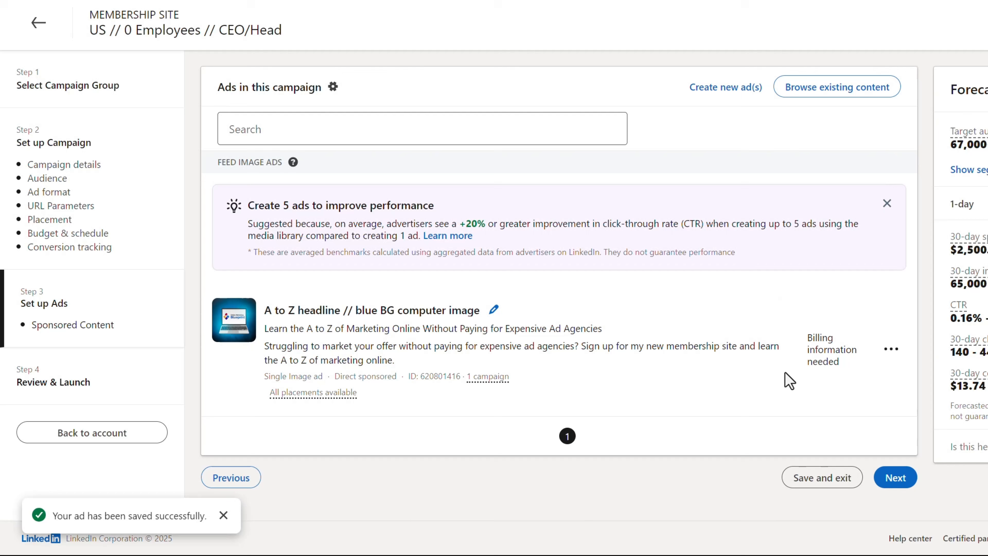
Step: Proceed to the final review and check the campaign group, campaign details, ad and payment sections
left_click(893, 478)
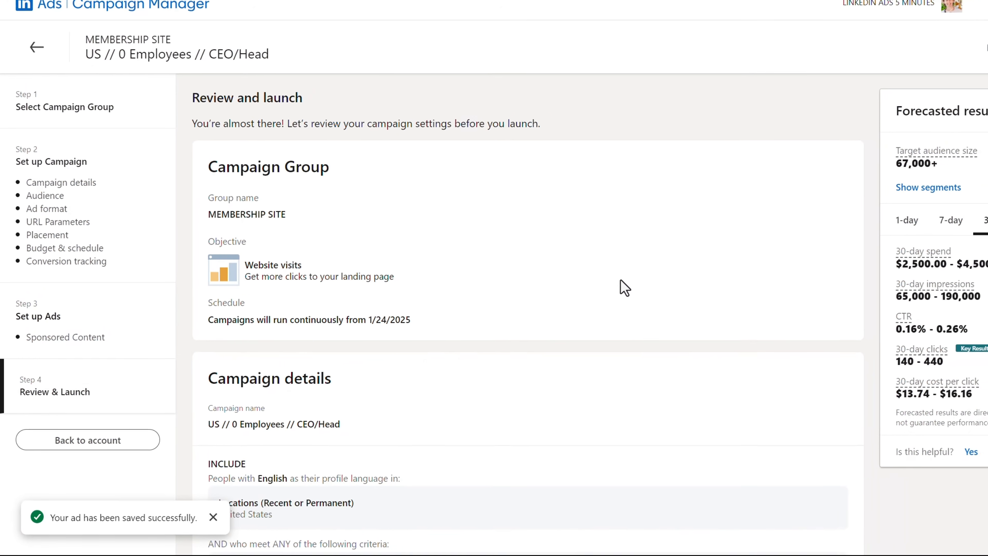
scroll(624, 288, "down", 10)
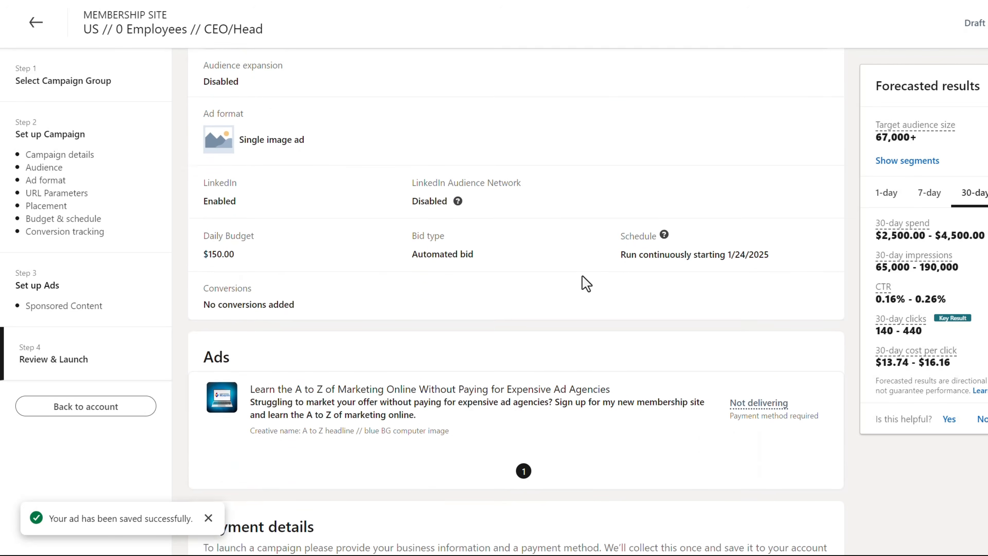
scroll(586, 283, "down", 5)
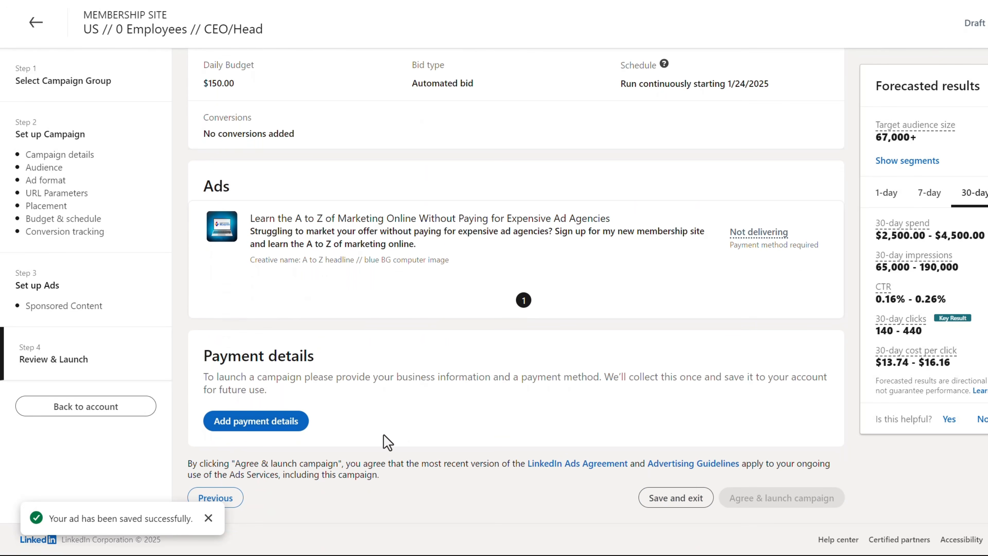
Step: Add the payment details, agree and launch the campaign, and close the review confirmation
left_click(279, 421)
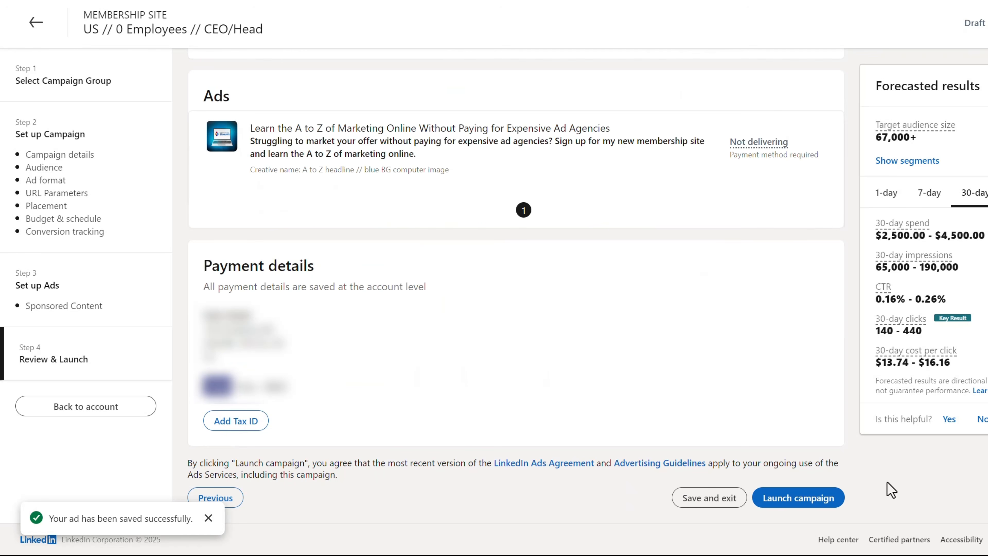
left_click(807, 501)
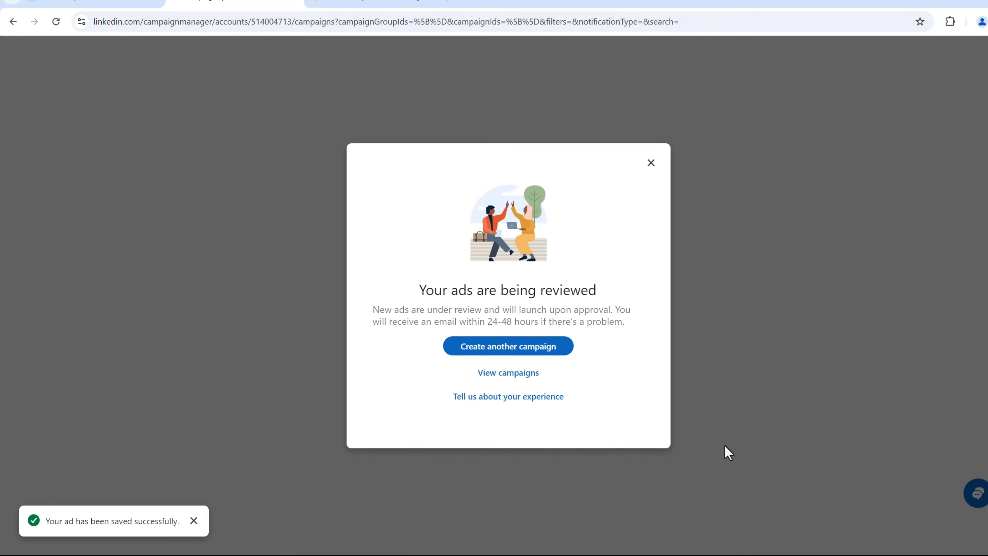
left_click(182, 524)
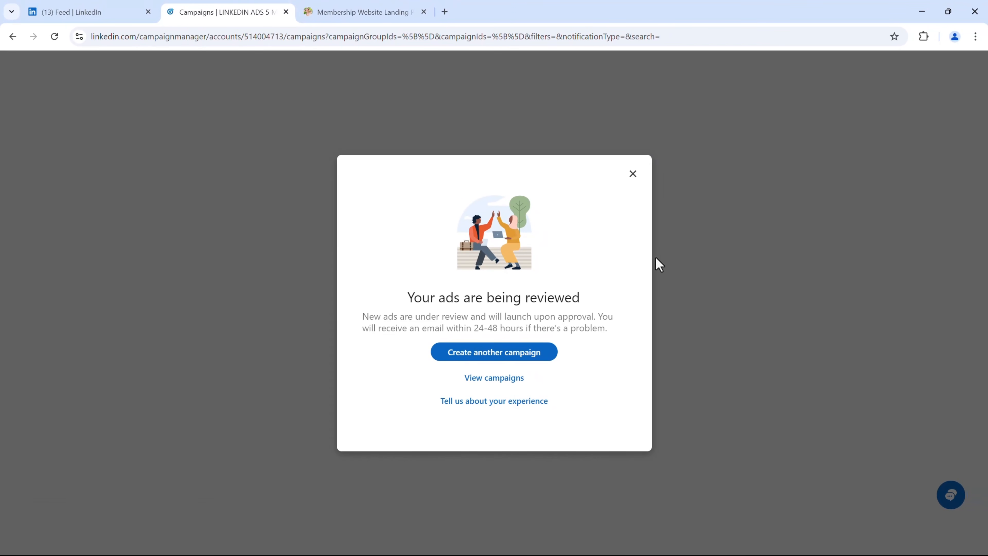
left_click(633, 174)
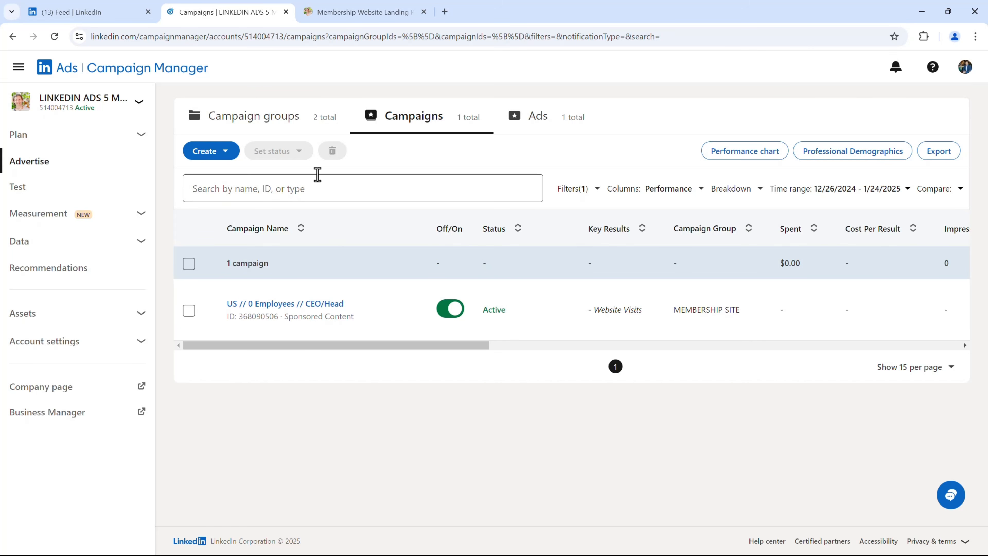
Step: Open the MEMBERSHIP SITE campaign group and look at the additional options for its US // 0 Employees // CEO/Head campaign
left_click(271, 131)
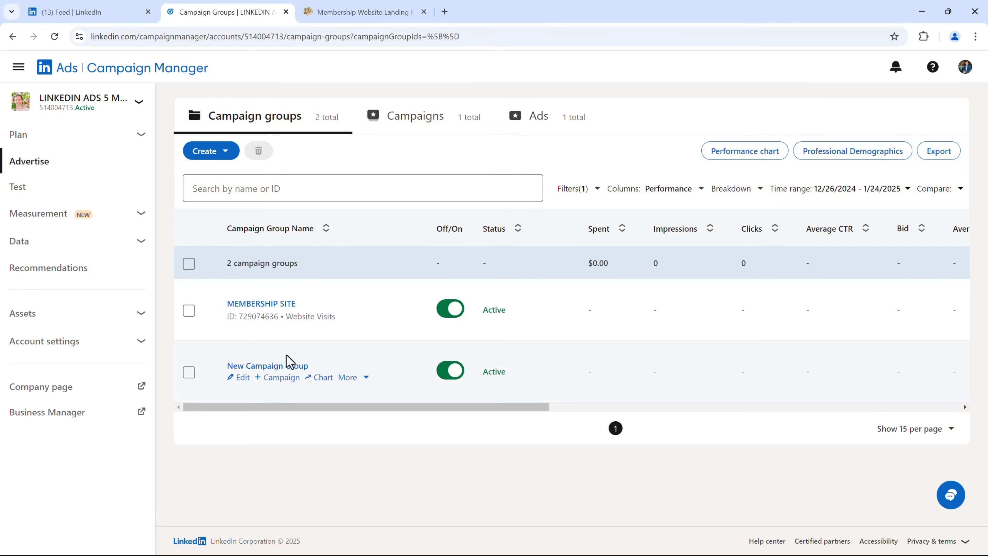
left_click(264, 311)
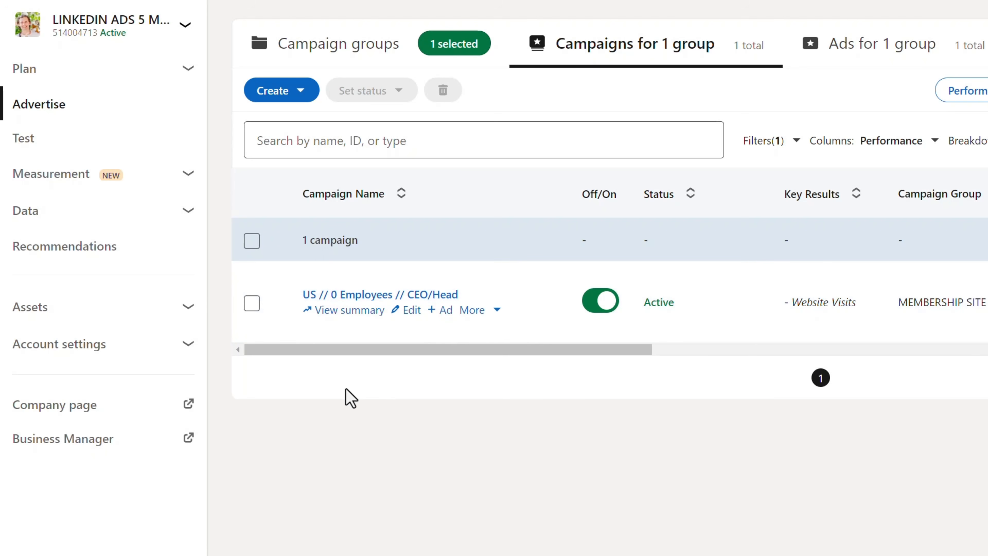
left_click(498, 311)
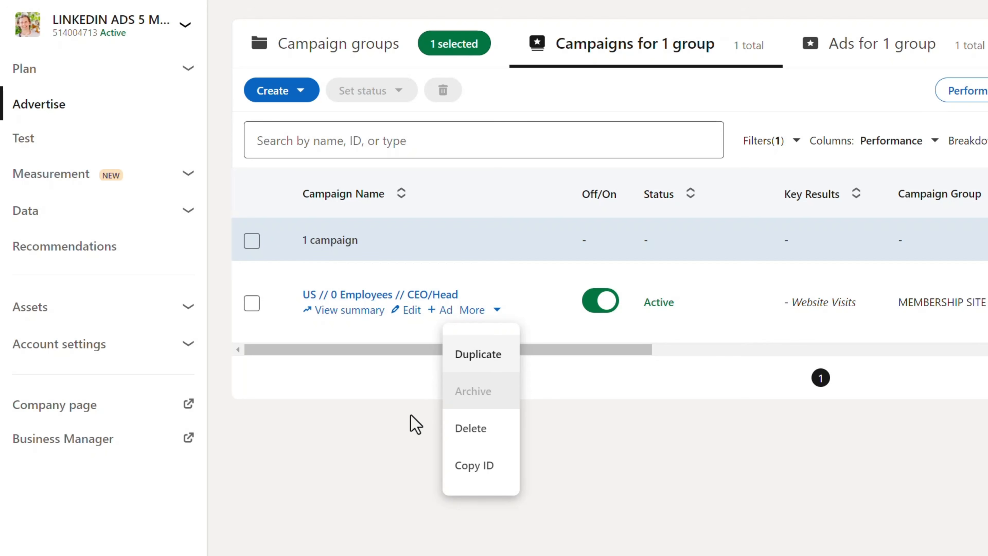
left_click(375, 402)
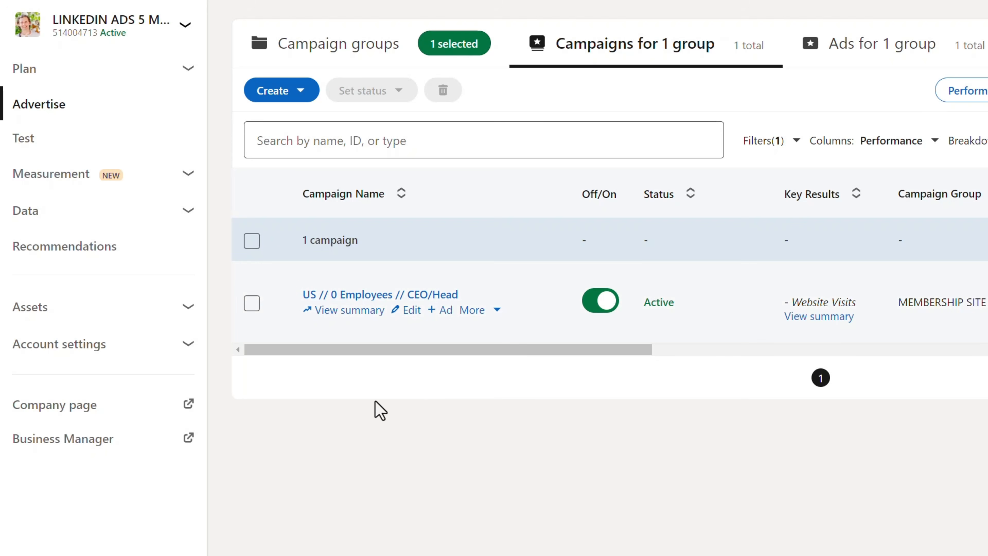
Step: View the ads in the MEMBERSHIP SITE group, return to its campaigns, and check the available measurement options
left_click(873, 58)
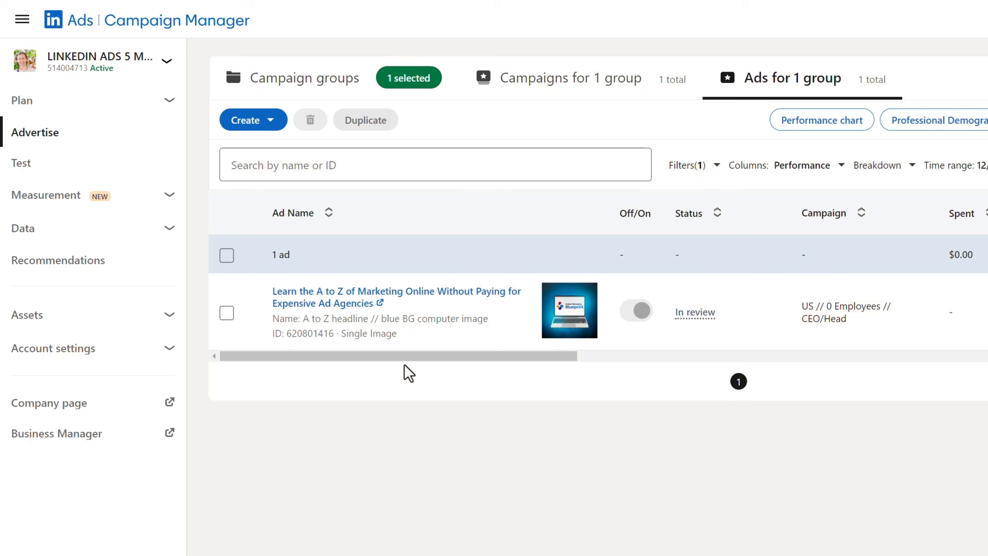
left_click(291, 335)
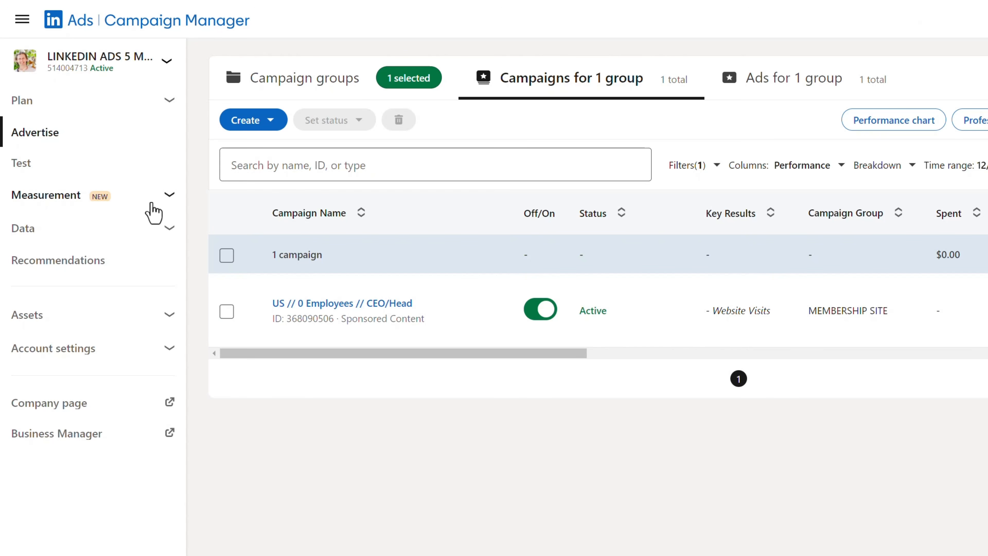
left_click(142, 211)
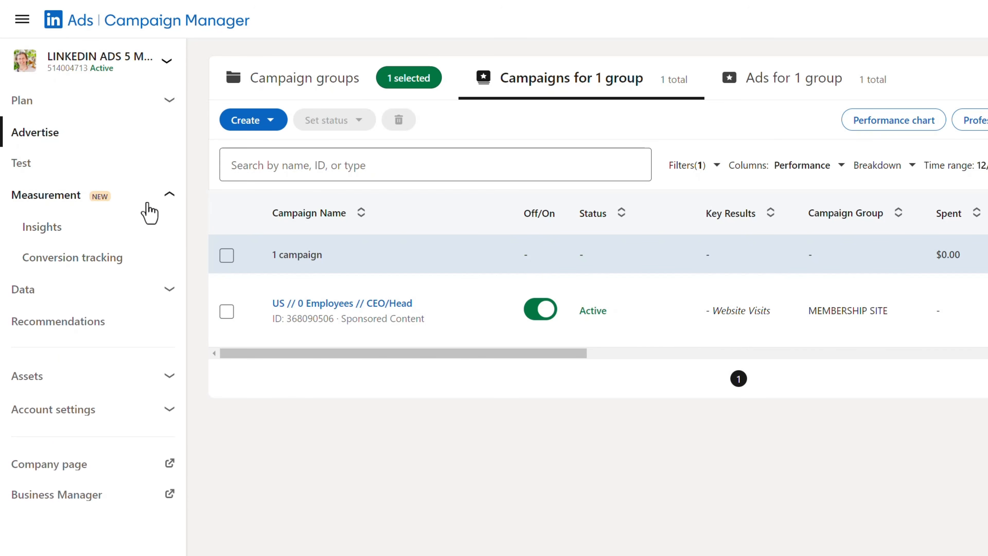
left_click(143, 206)
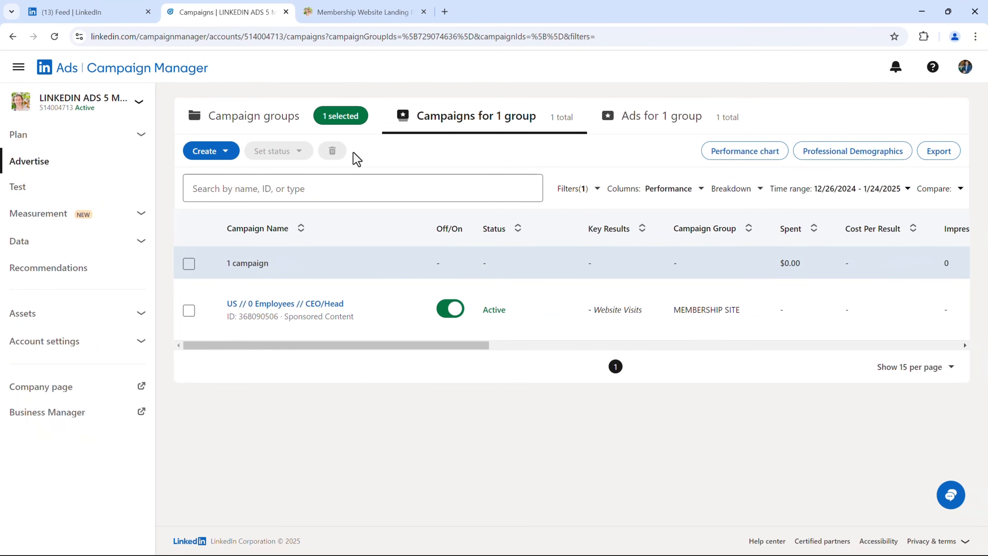
Step: Switch to the membership website landing page and examine its course modules, the Alternative Traffic Sources sections and the subscription plans
left_click(345, 5)
left_click(145, 206)
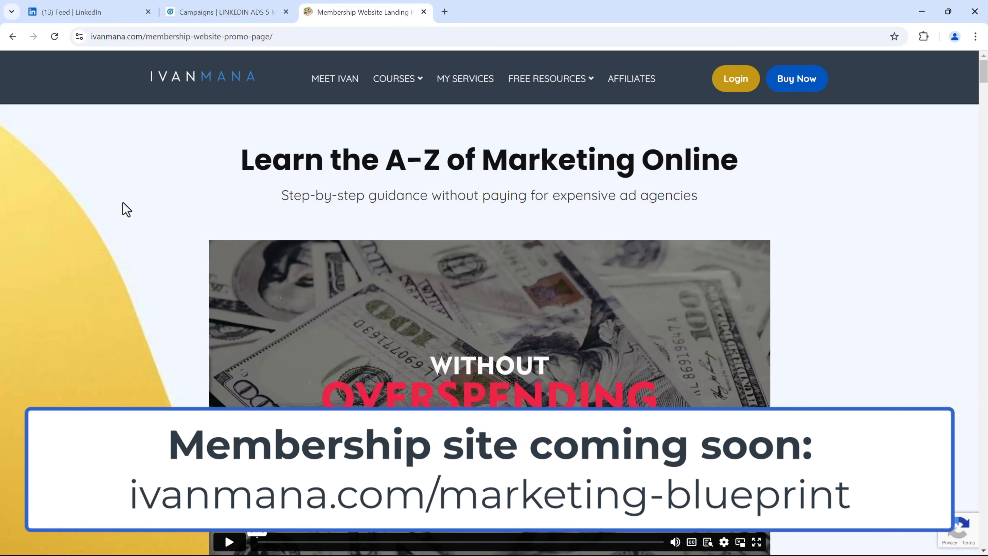
scroll(126, 209, "down", 20)
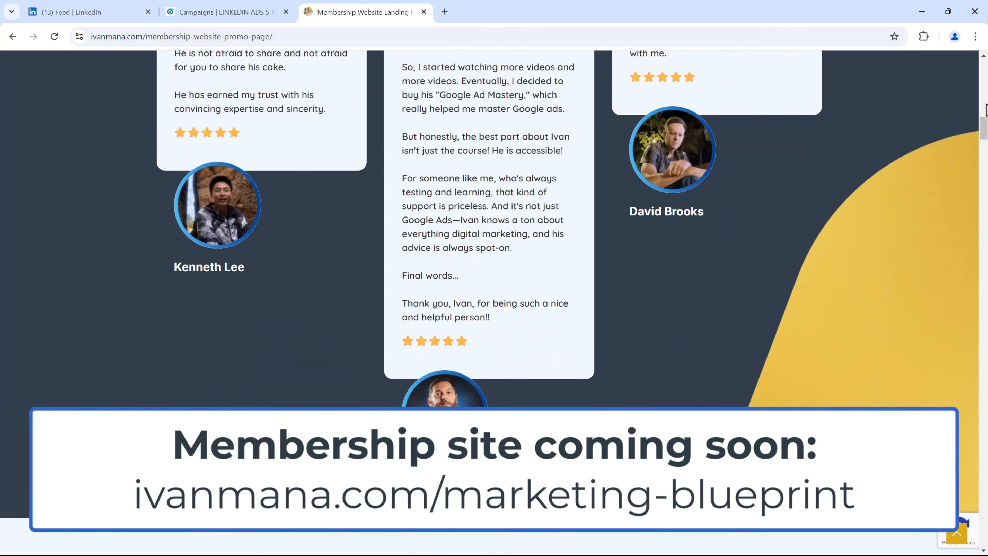
left_click_drag(986, 110, 986, 362)
scroll(688, 413, "down", 10)
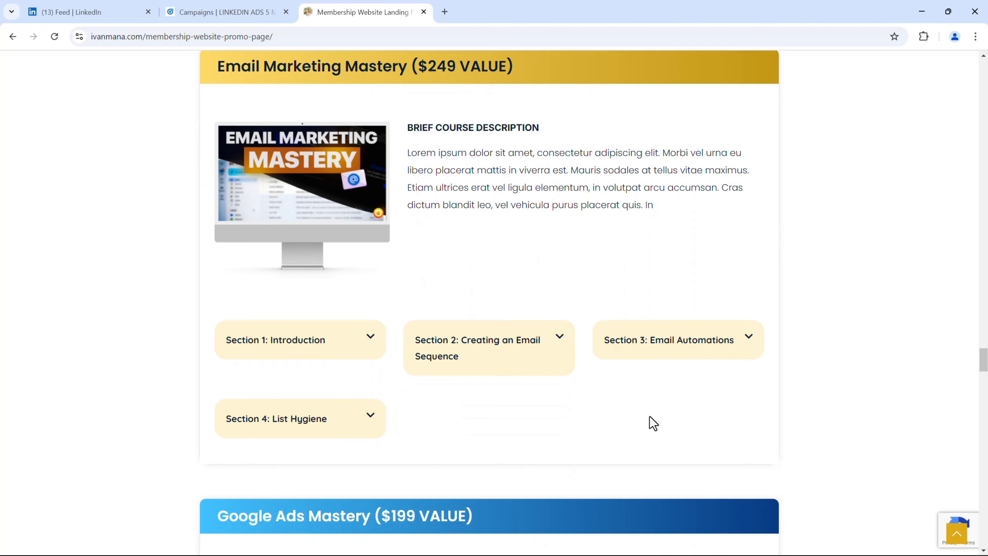
scroll(653, 423, "up", 20)
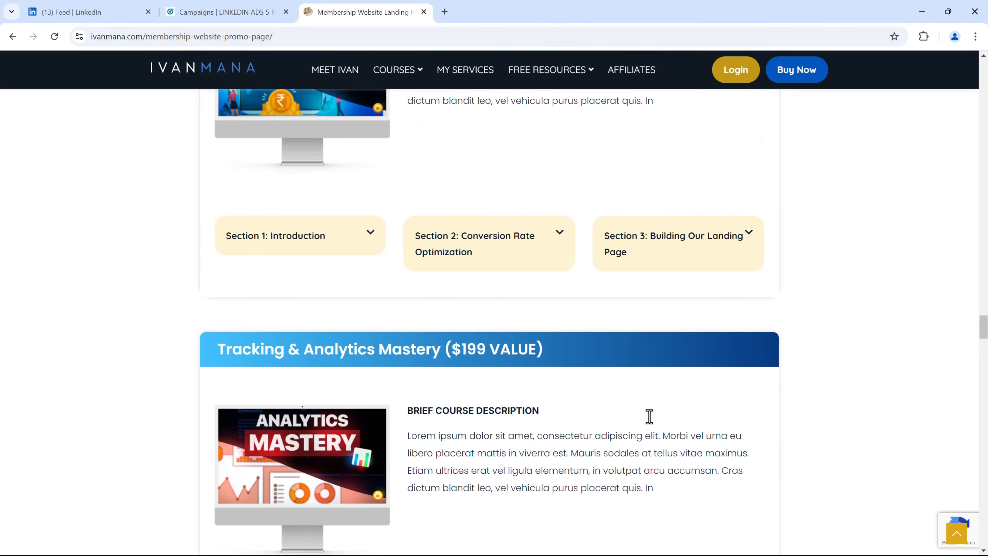
scroll(654, 423, "down", 7)
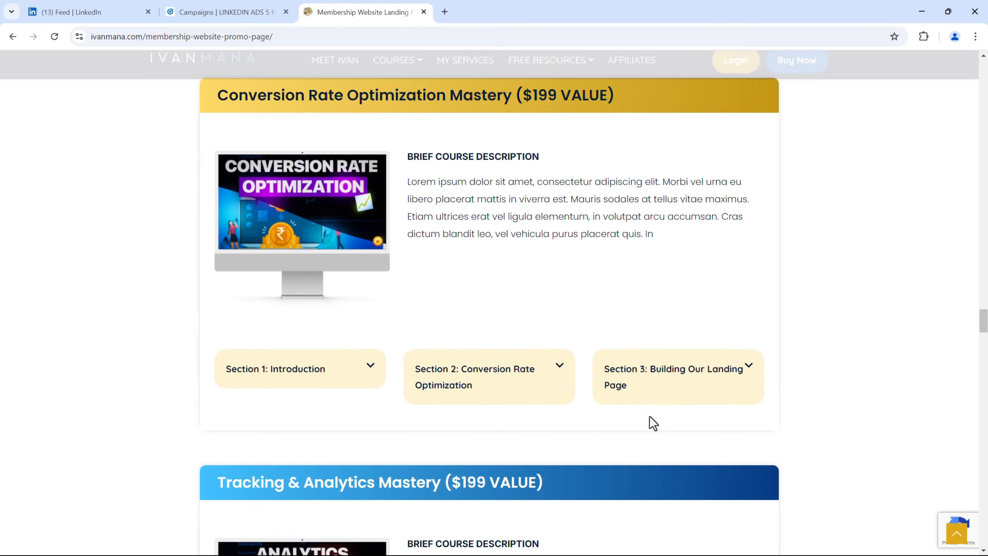
scroll(650, 417, "down", 10)
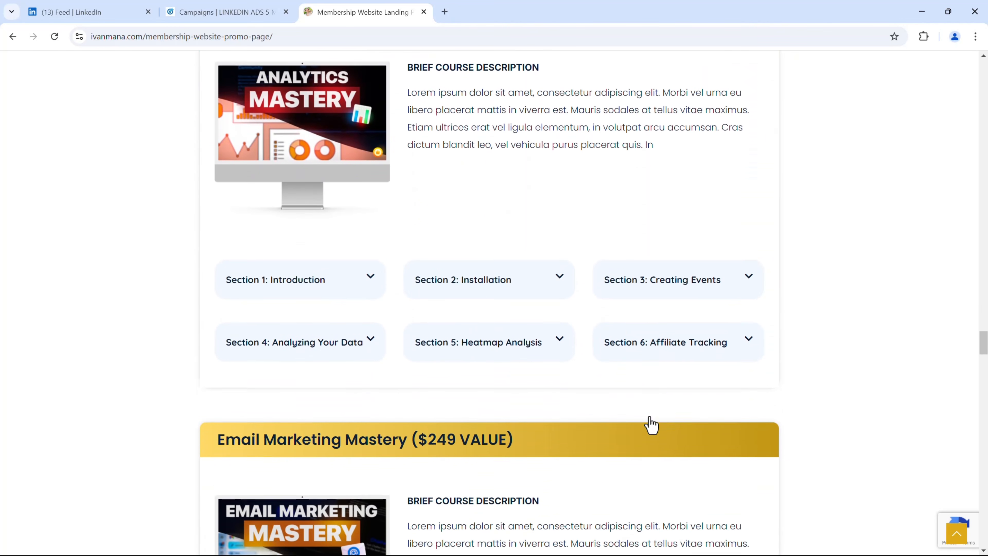
scroll(654, 423, "down", 10)
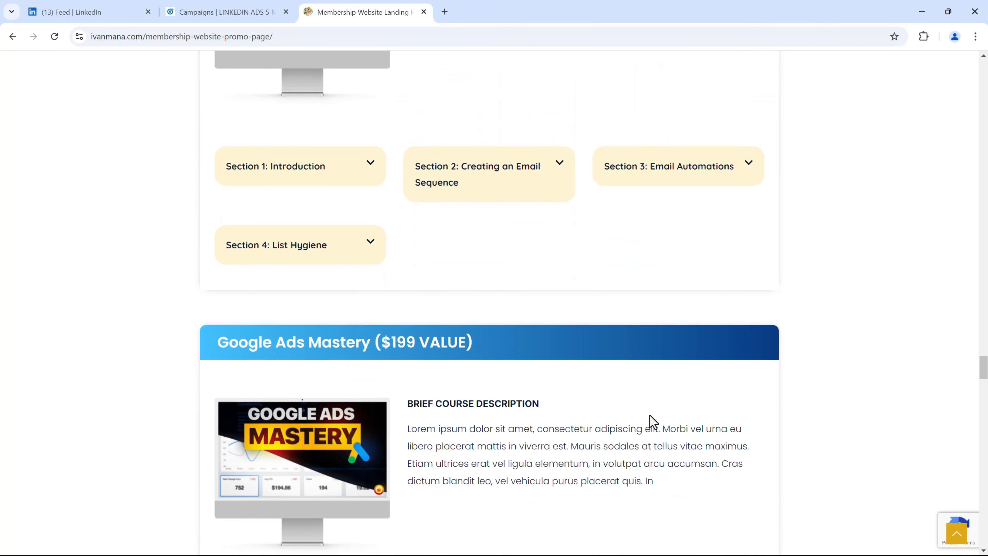
scroll(653, 422, "down", 10)
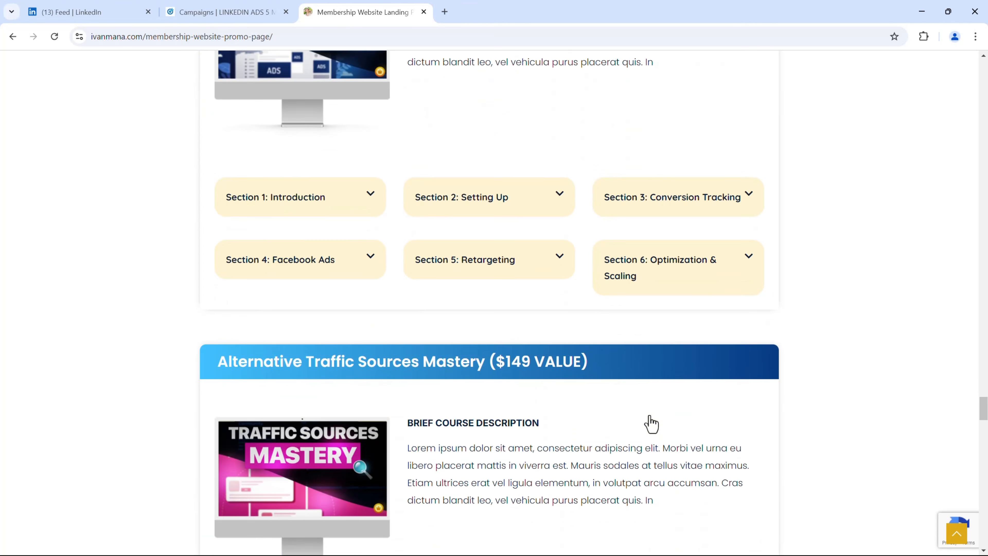
scroll(653, 423, "down", 2)
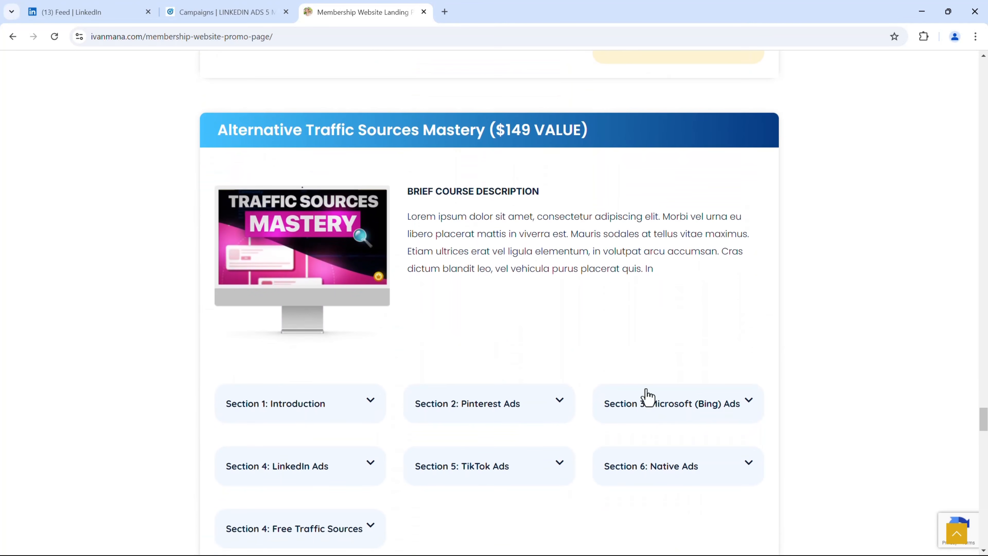
scroll(647, 396, "down", 2)
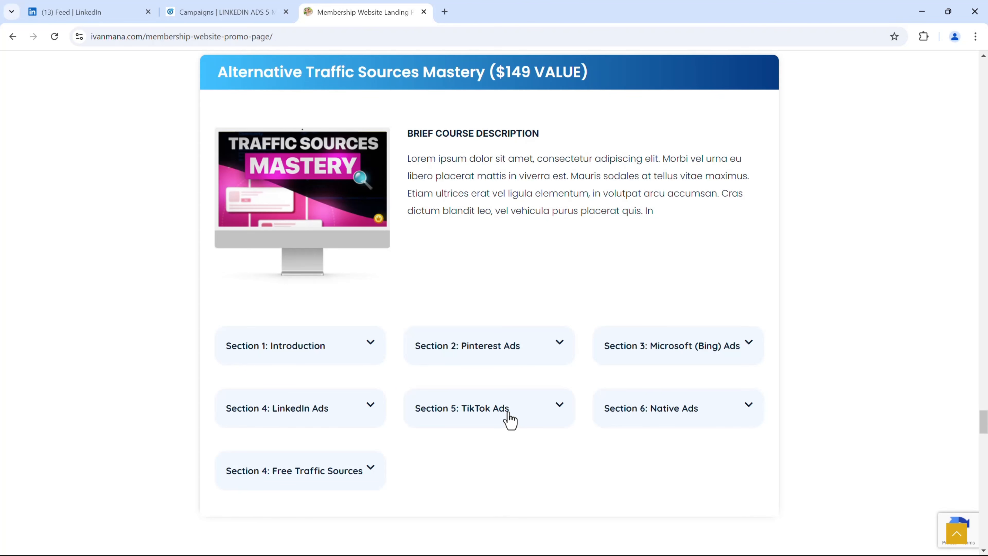
scroll(509, 416, "down", 4)
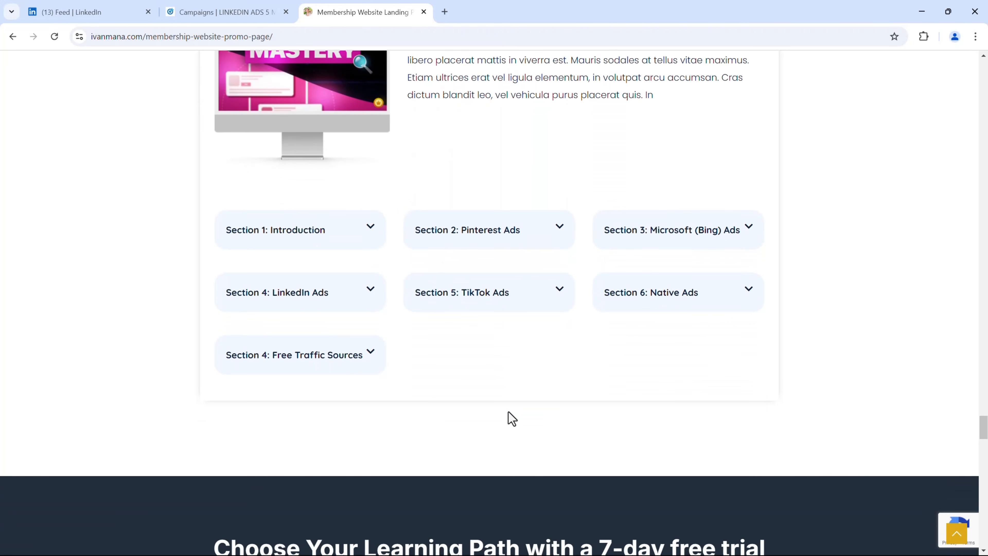
scroll(508, 411, "down", 10)
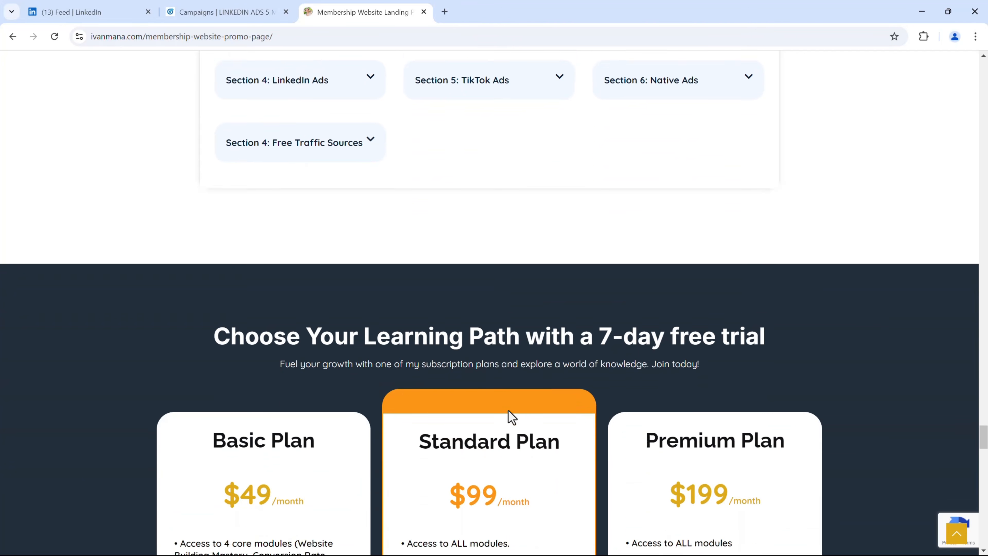
scroll(508, 411, "up", 12)
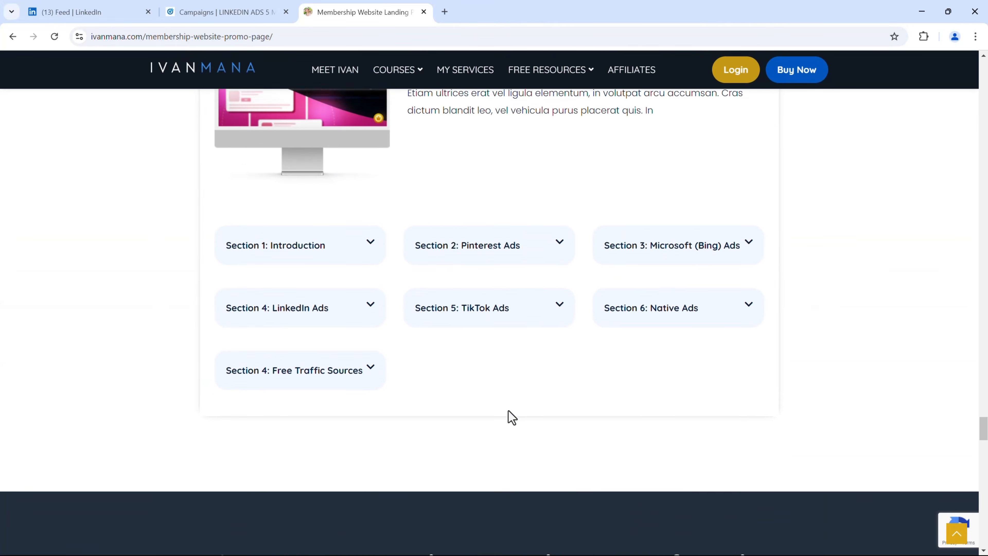